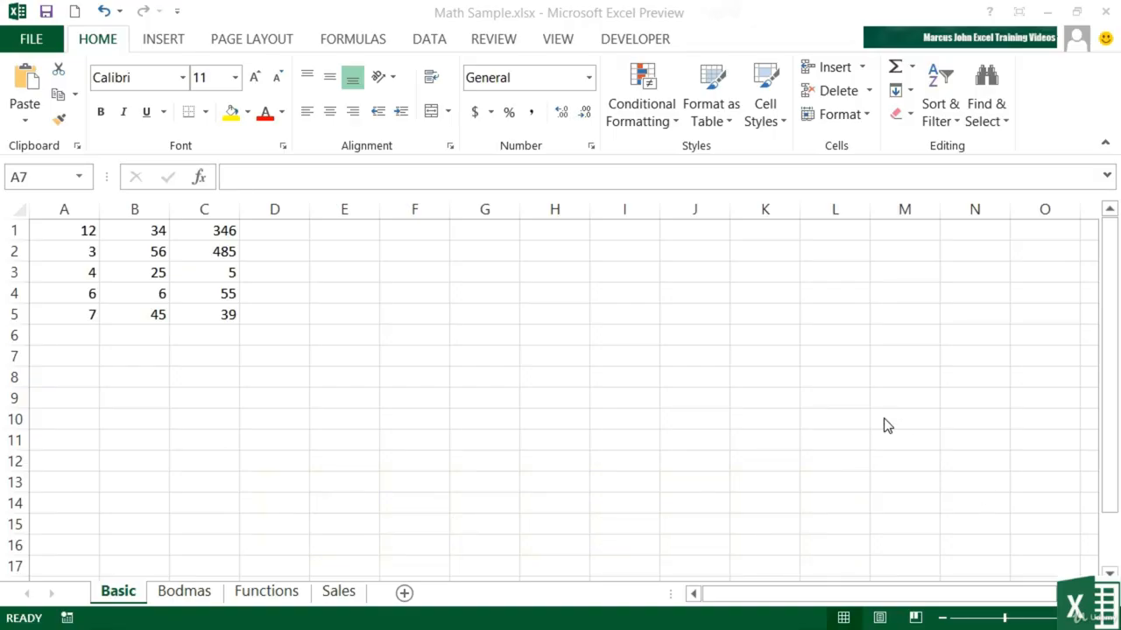
# Enter the arithmetic operators +, -, *, / and ^ down cells J2 to J6.
pyautogui.click(701, 251)
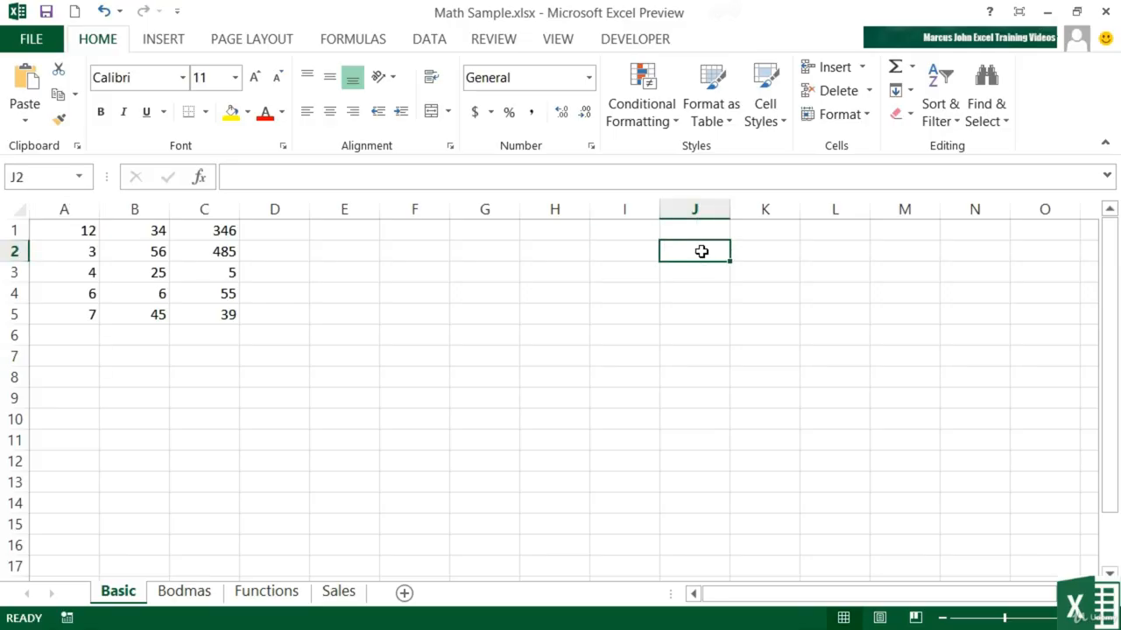
pyautogui.write('+')
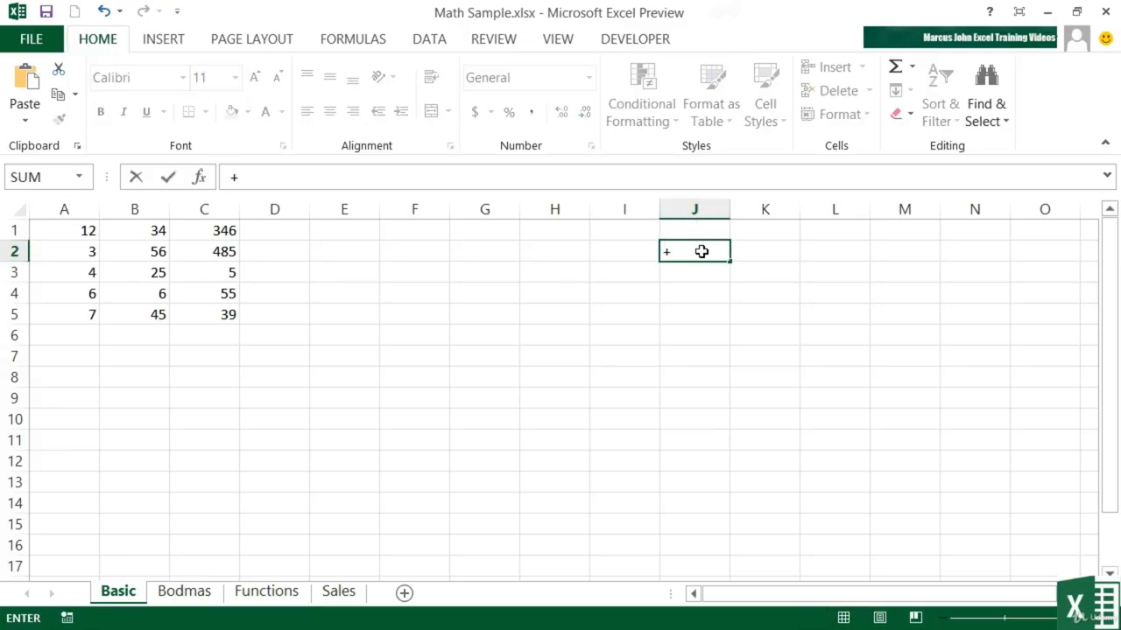
pyautogui.press('Return')
pyautogui.write('-')
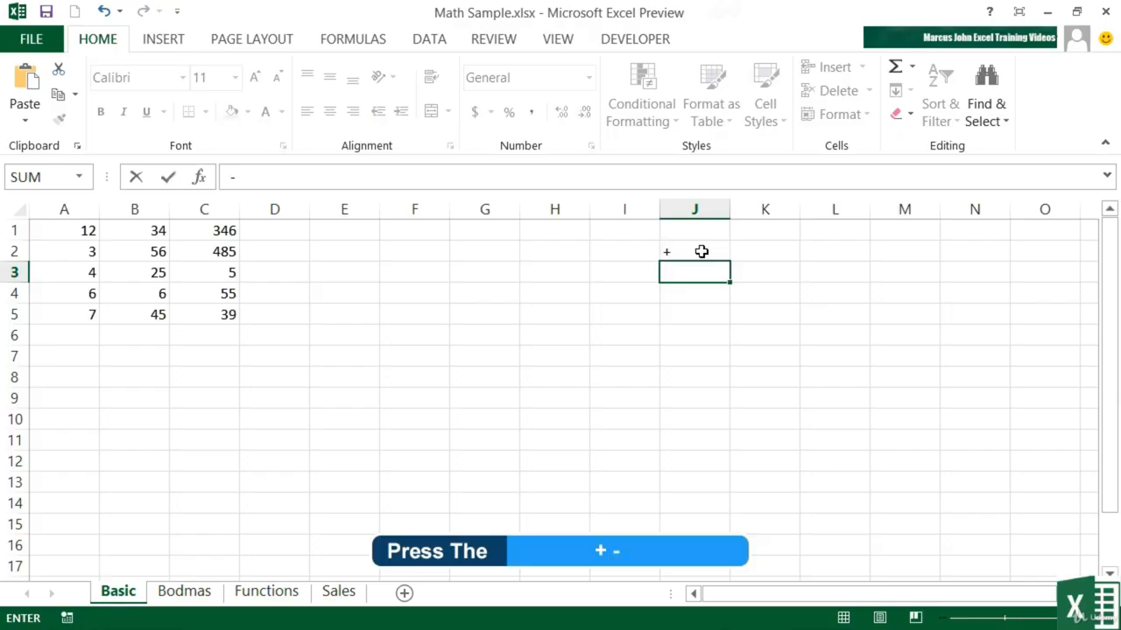
pyautogui.press('Return')
pyautogui.write('*')
pyautogui.press('Return')
pyautogui.write('/')
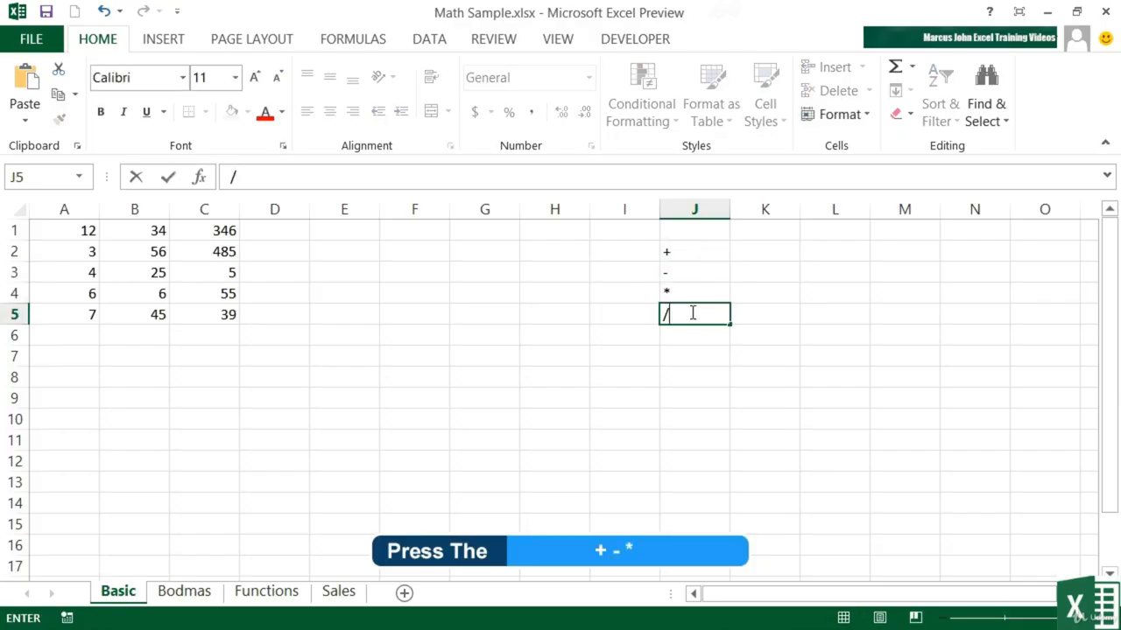
pyautogui.press('Return')
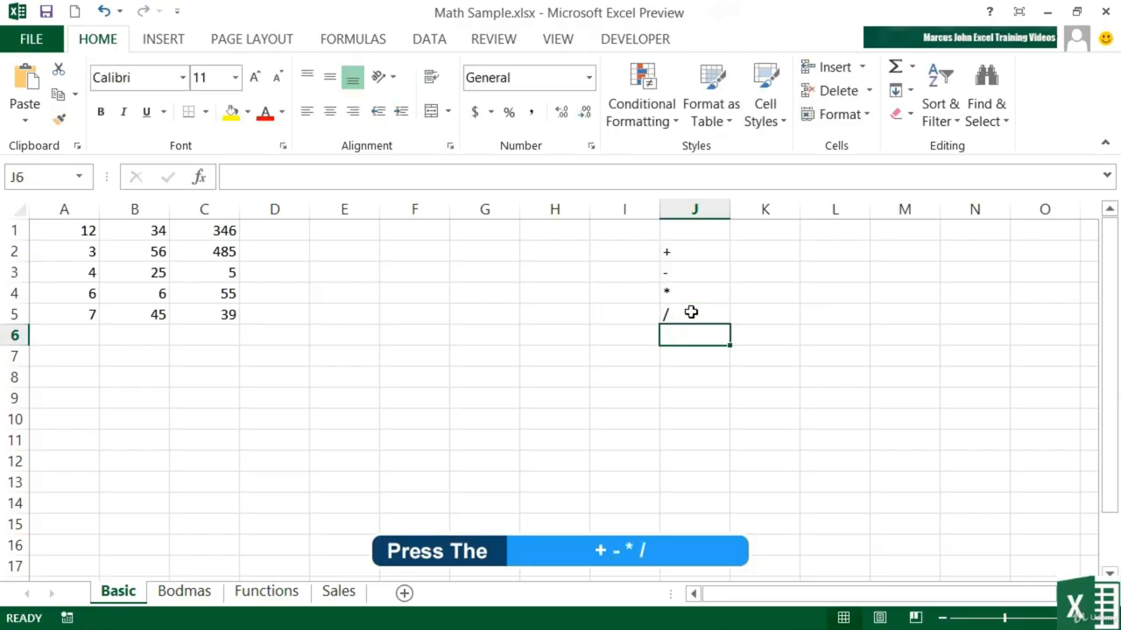
pyautogui.write('^')
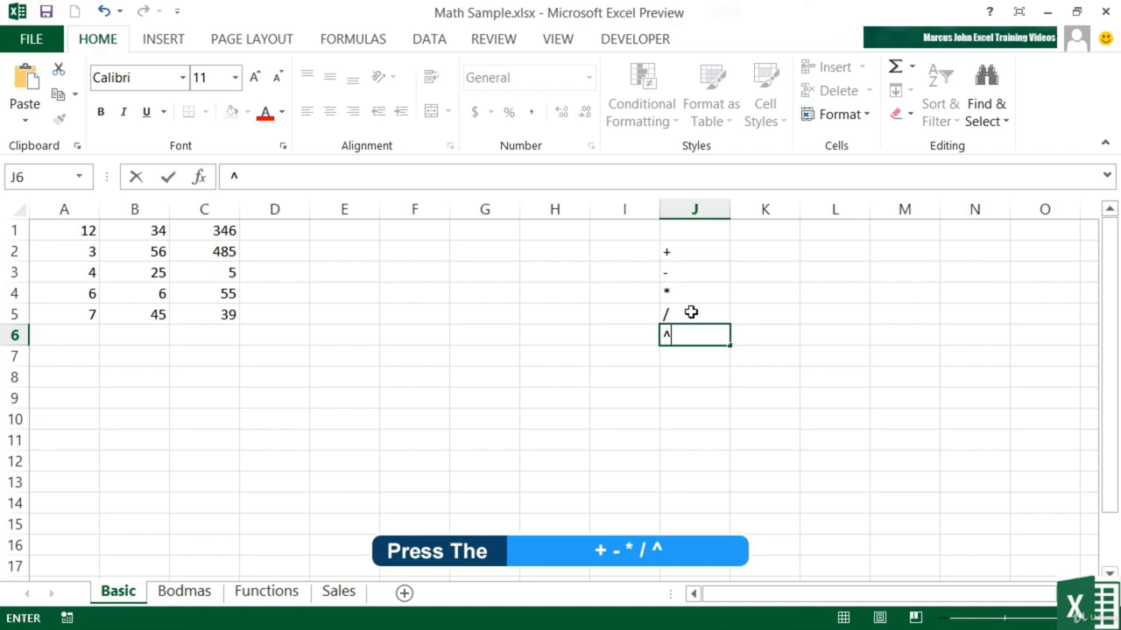
pyautogui.press('Return')
# Label the + and - operators in cells K2 and K3 as Addition and Subtraction.
pyautogui.press('Up')
pyautogui.press('Up')
pyautogui.press('Up')
pyautogui.press('Up')
pyautogui.press('Up')
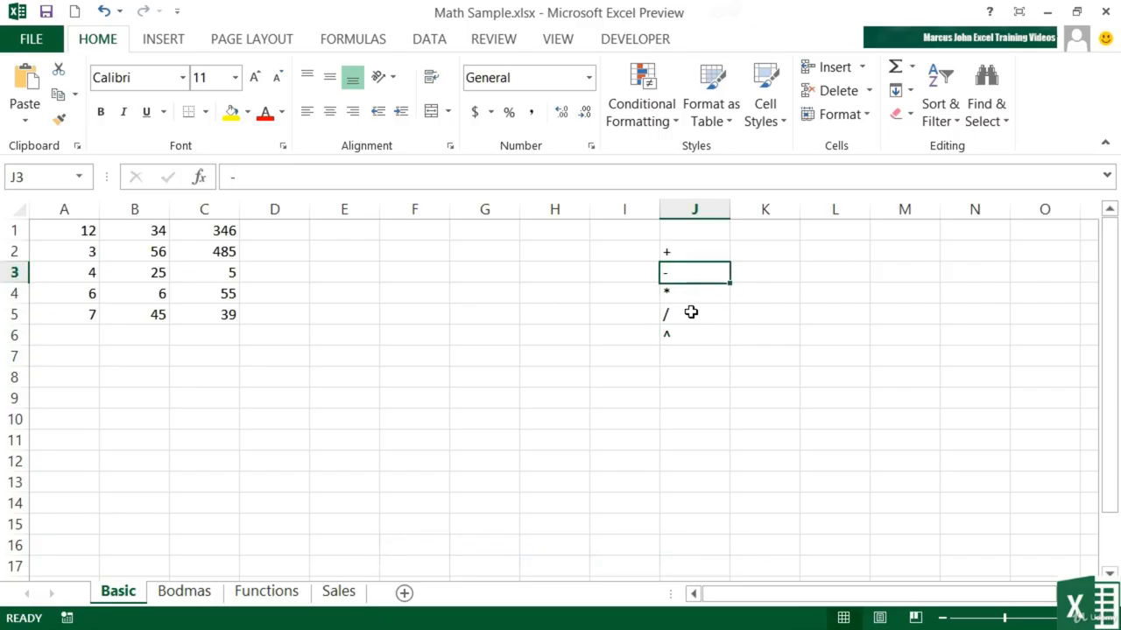
pyautogui.press('Right')
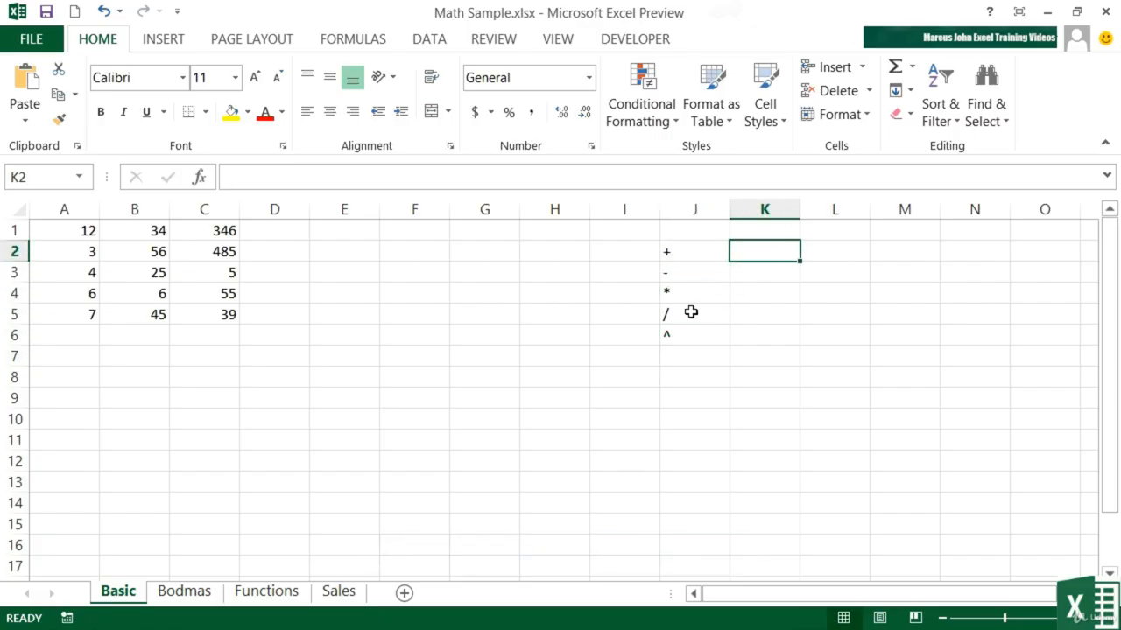
pyautogui.write('Addition')
pyautogui.press('Return')
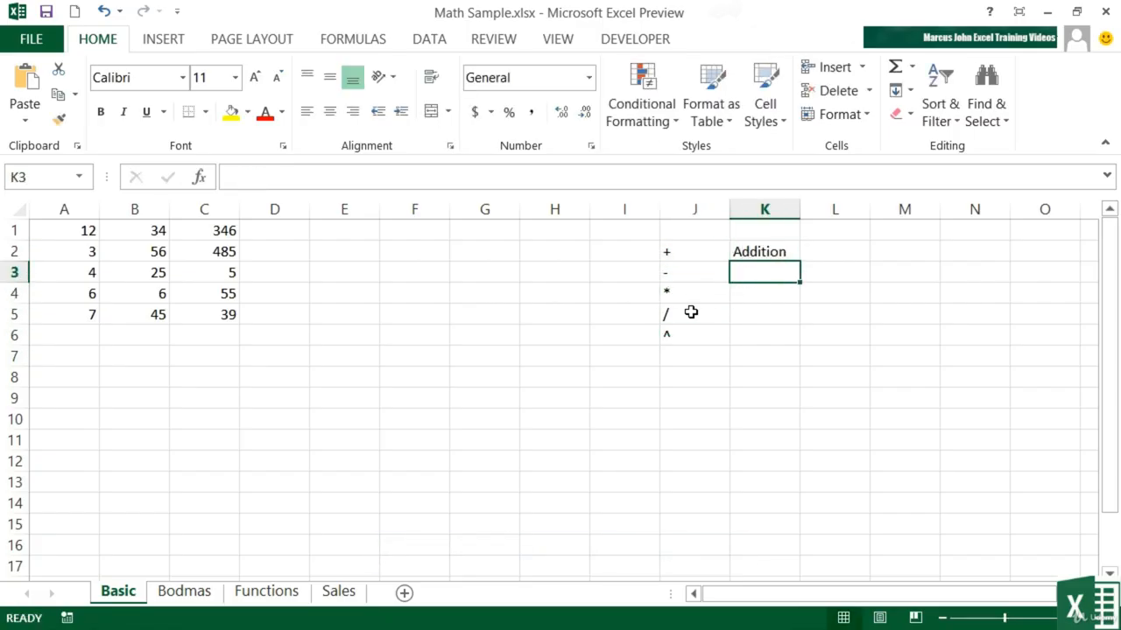
pyautogui.write('Subtraction')
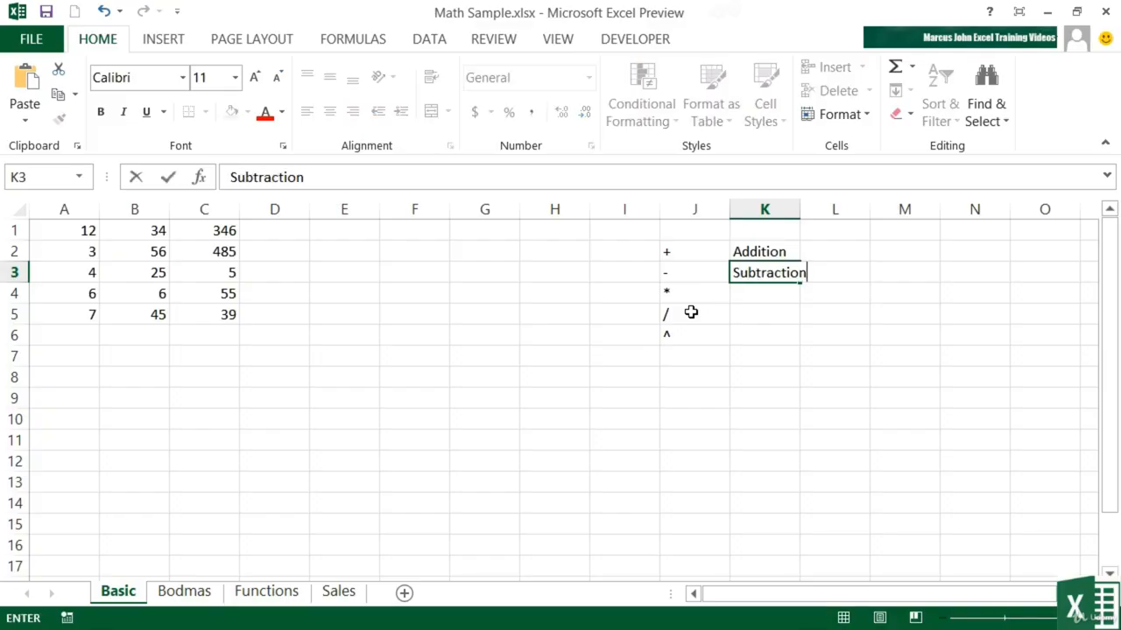
pyautogui.press('Return')
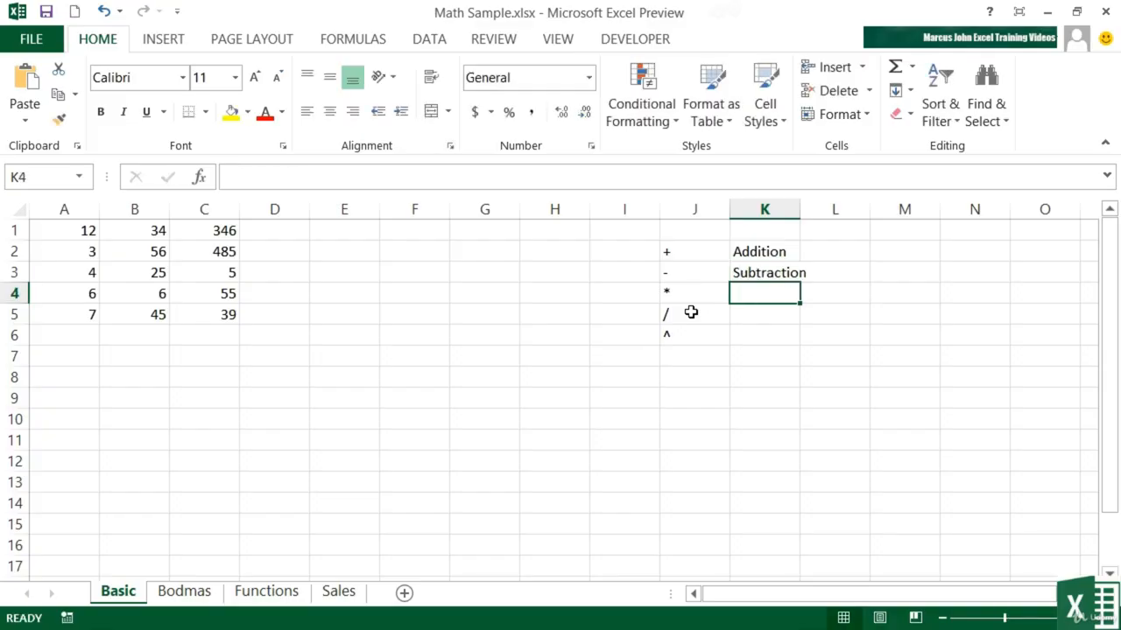
# Label the *, / and ^ operators in K4 to K6 as Multiplication, Division and Exponential, and autofit column K's width.
pyautogui.write('Mul')
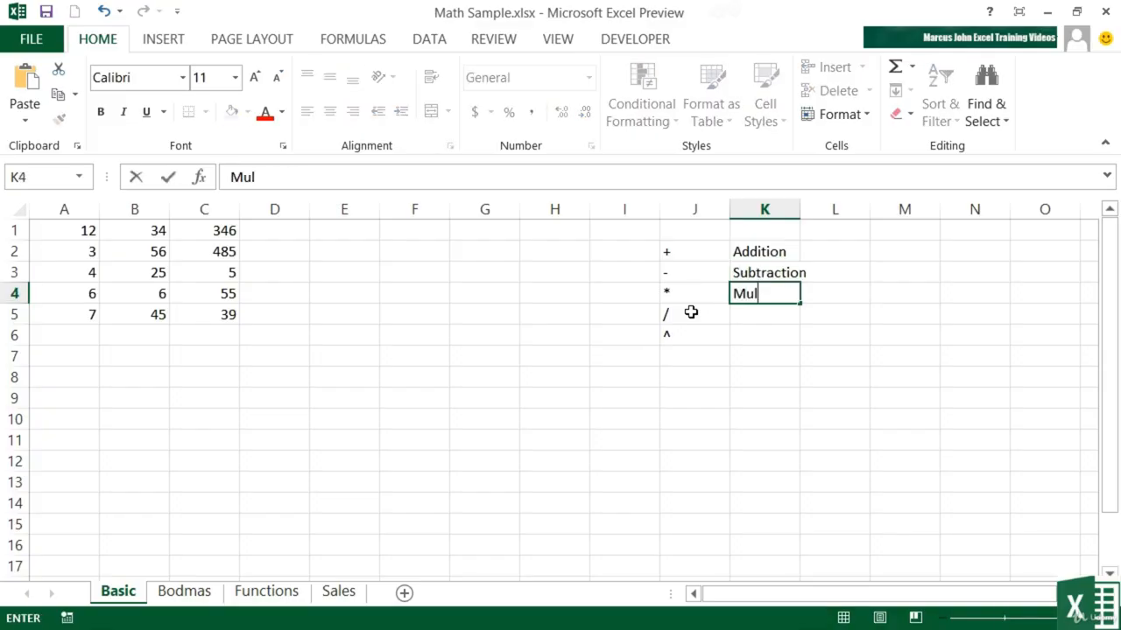
pyautogui.write('tiplication')
pyautogui.press('Return')
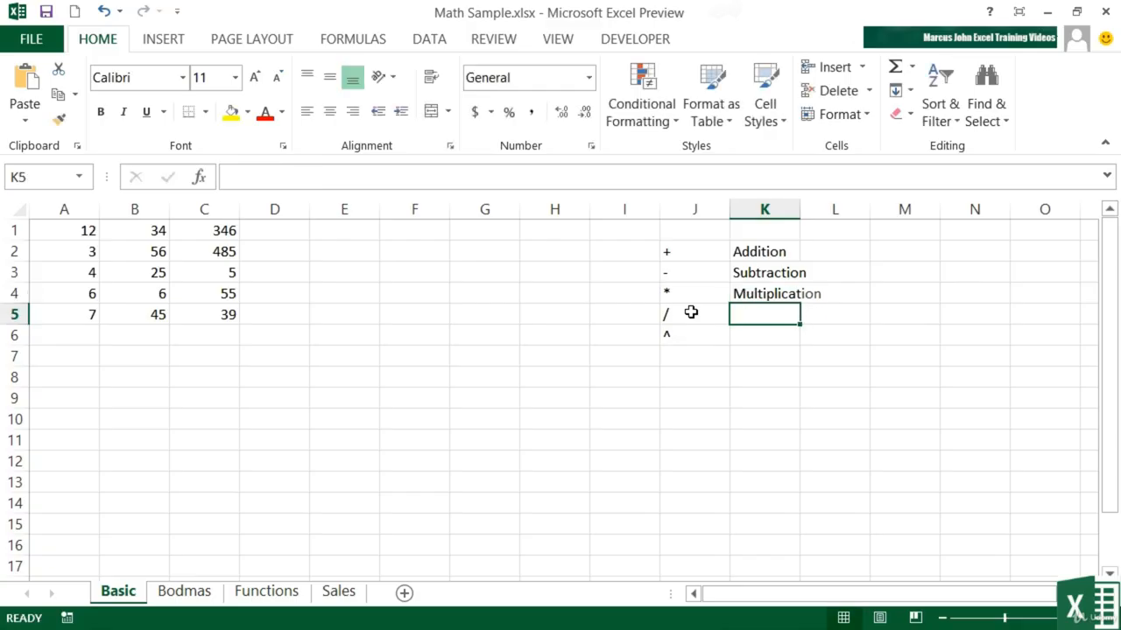
pyautogui.write('Division')
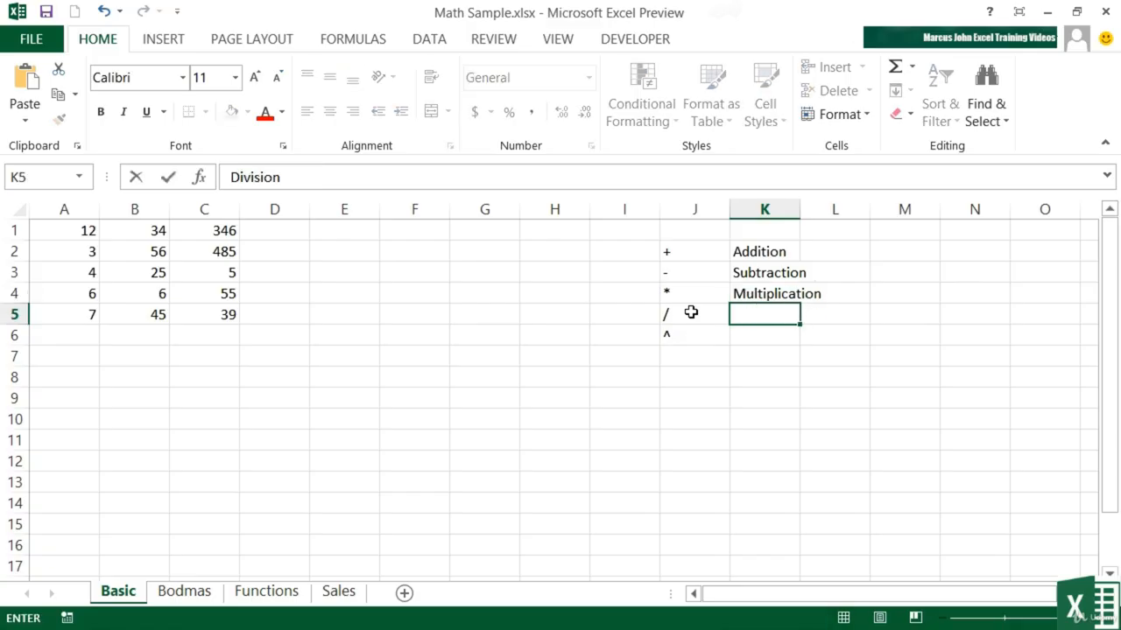
pyautogui.press('Return')
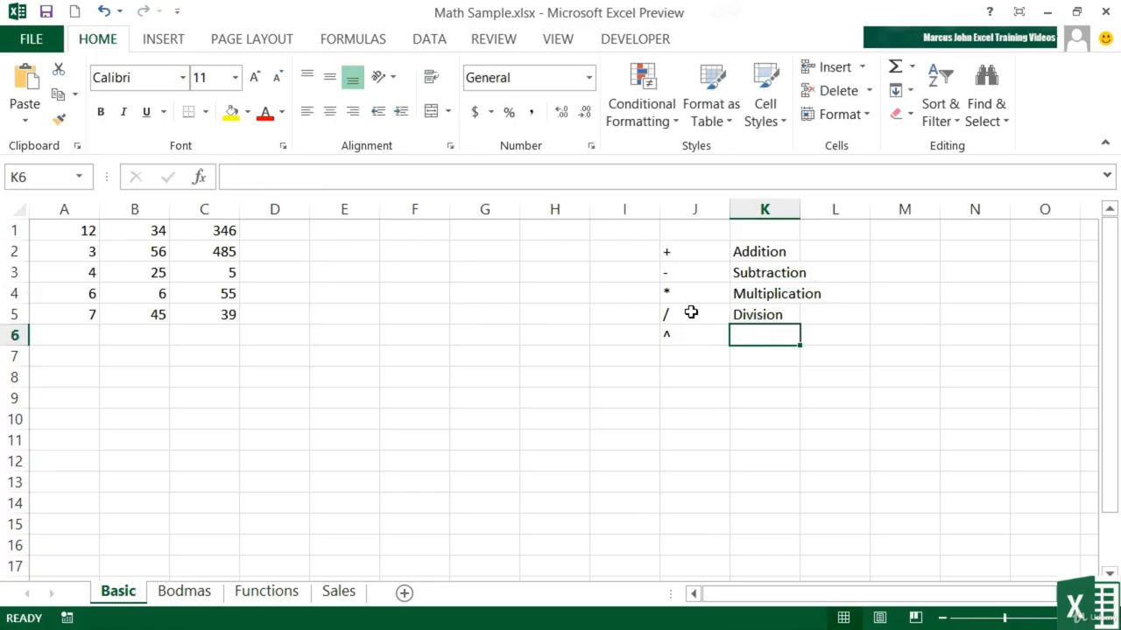
pyautogui.write('Exponential')
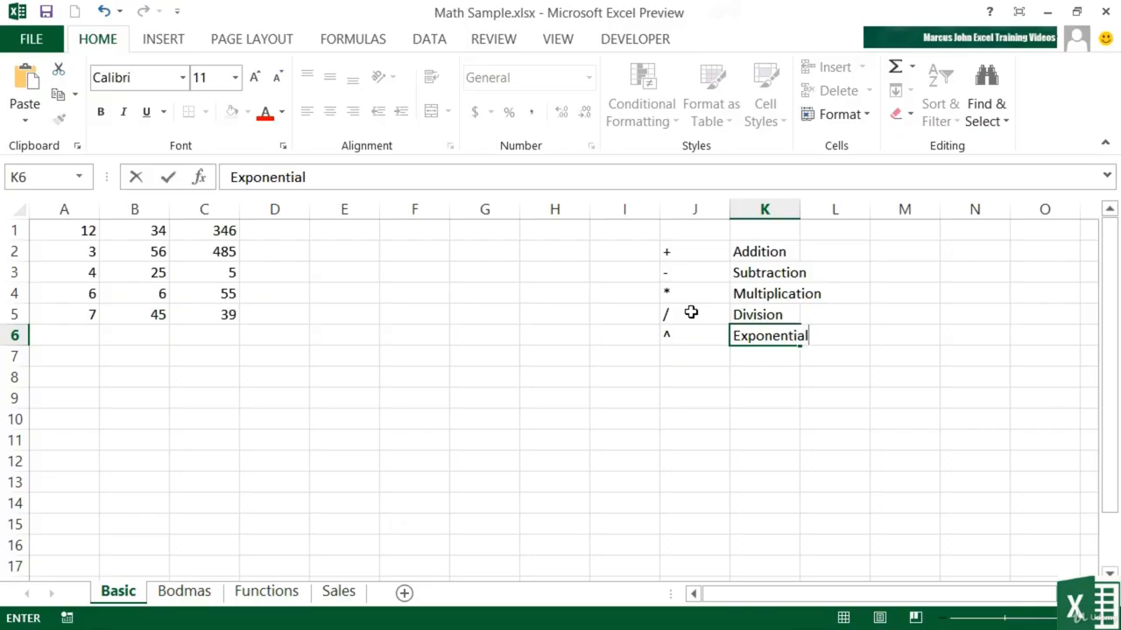
pyautogui.press('Return')
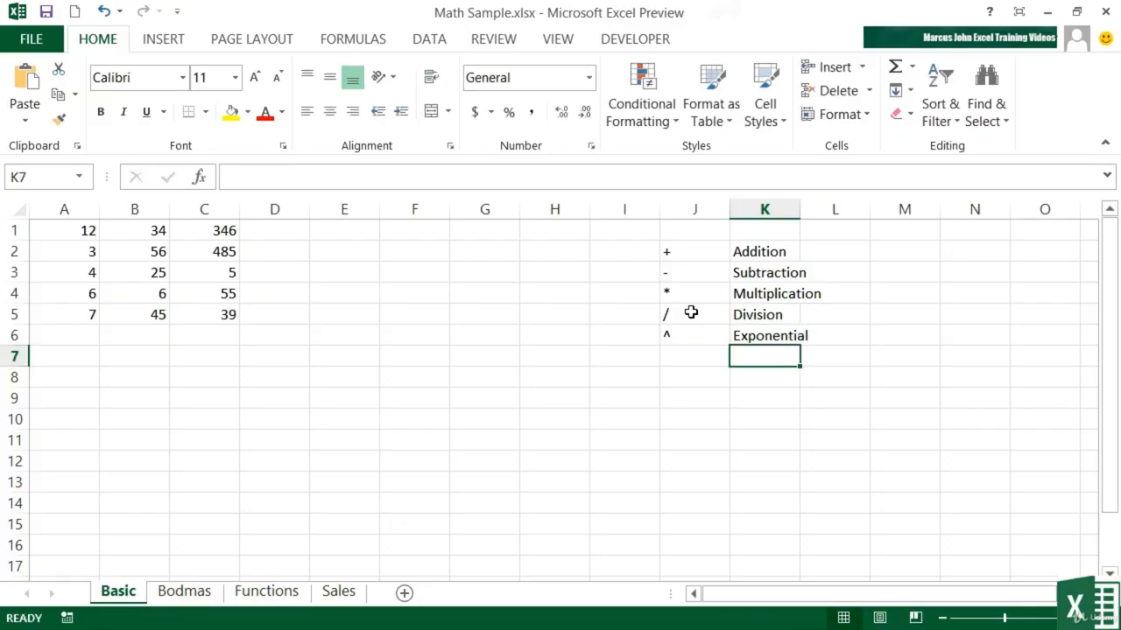
pyautogui.doubleClick(799, 208)
pyautogui.click(85, 379)
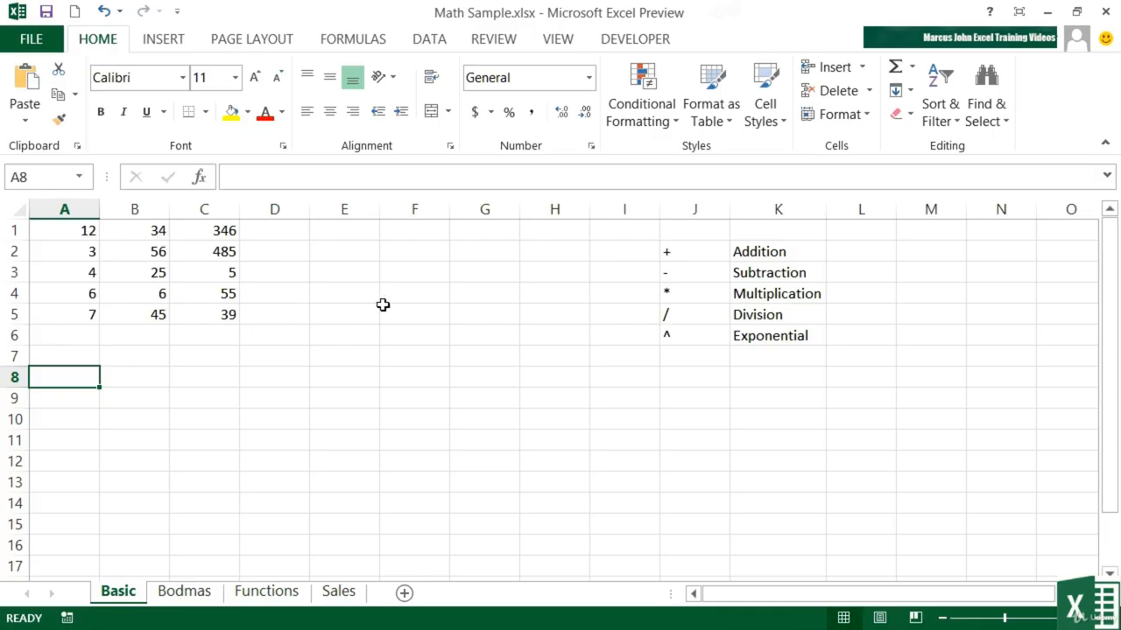
# Enter the addition formula =A1+B1 in cell E1.
pyautogui.click(365, 230)
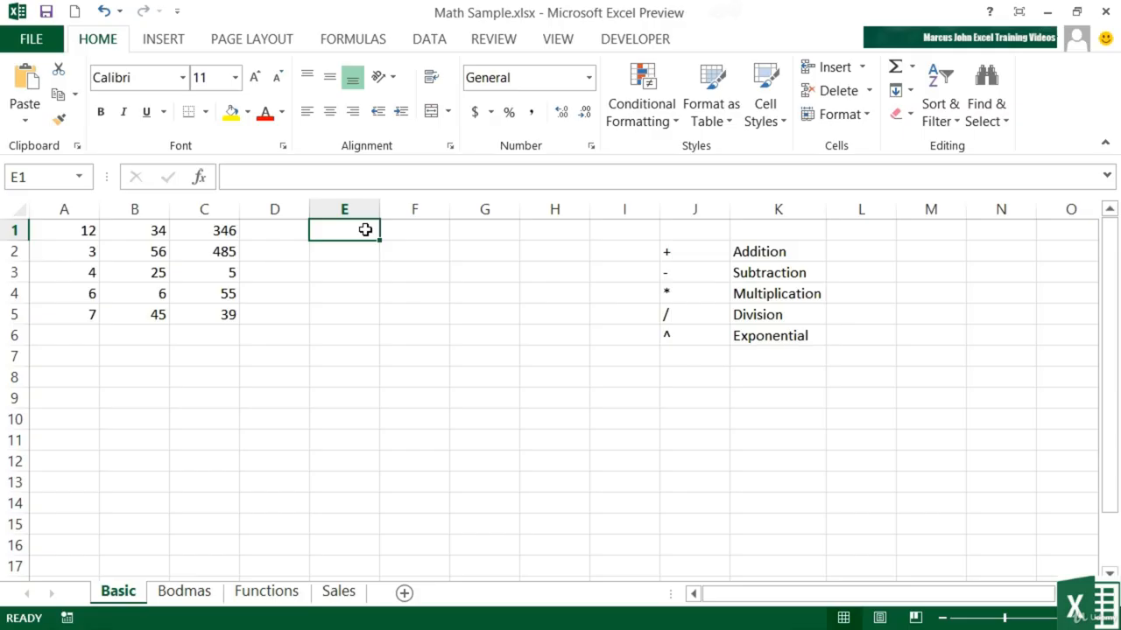
pyautogui.write('=')
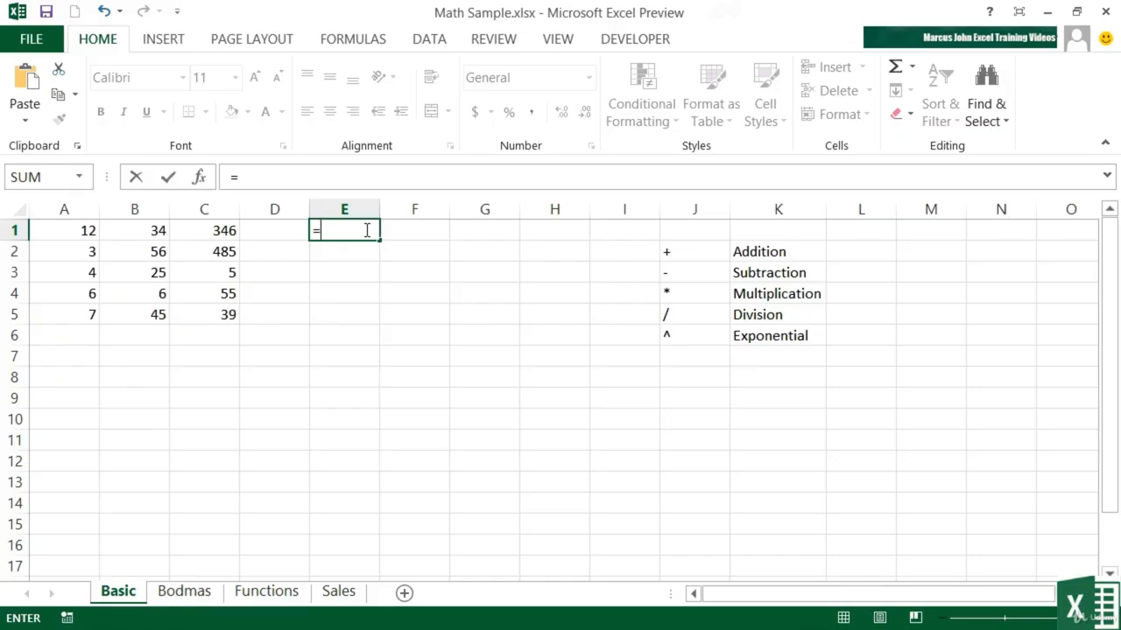
pyautogui.write('a1')
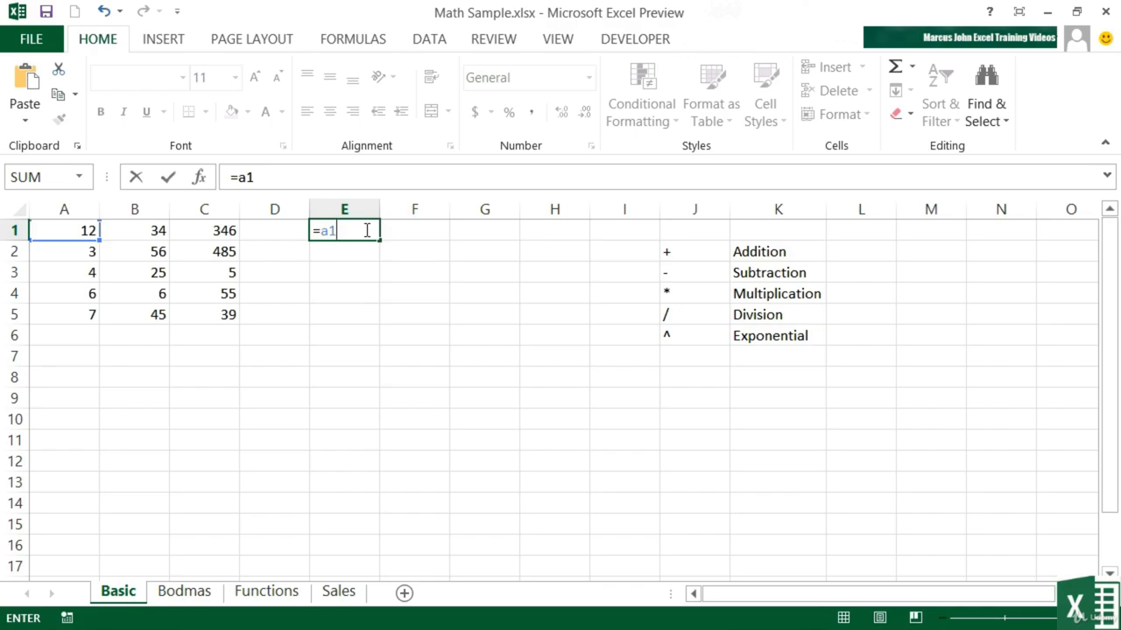
pyautogui.write('+b1')
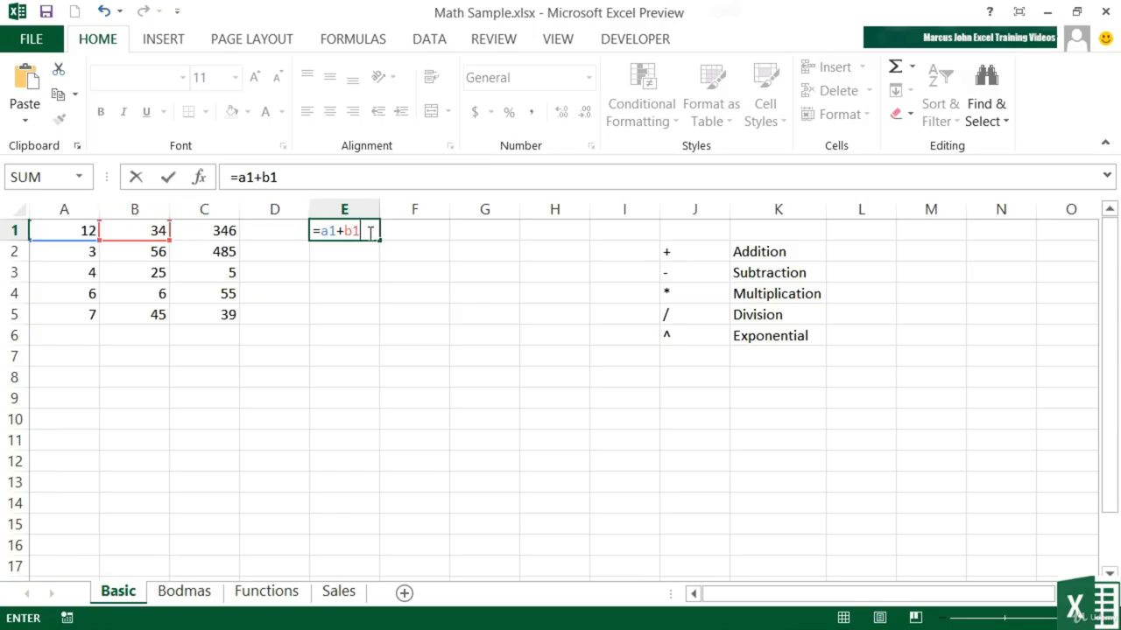
pyautogui.press('Return')
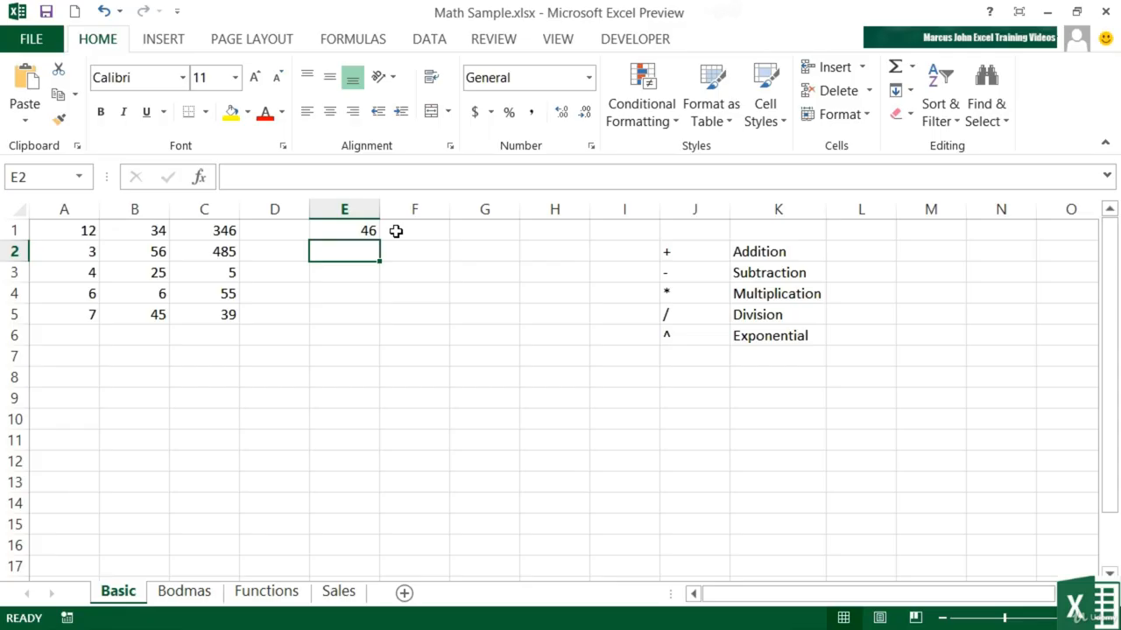
# Inspect the formula behind cell E1 both in the formula bar and within the cell, leaving it unedited.
pyautogui.click(353, 230)
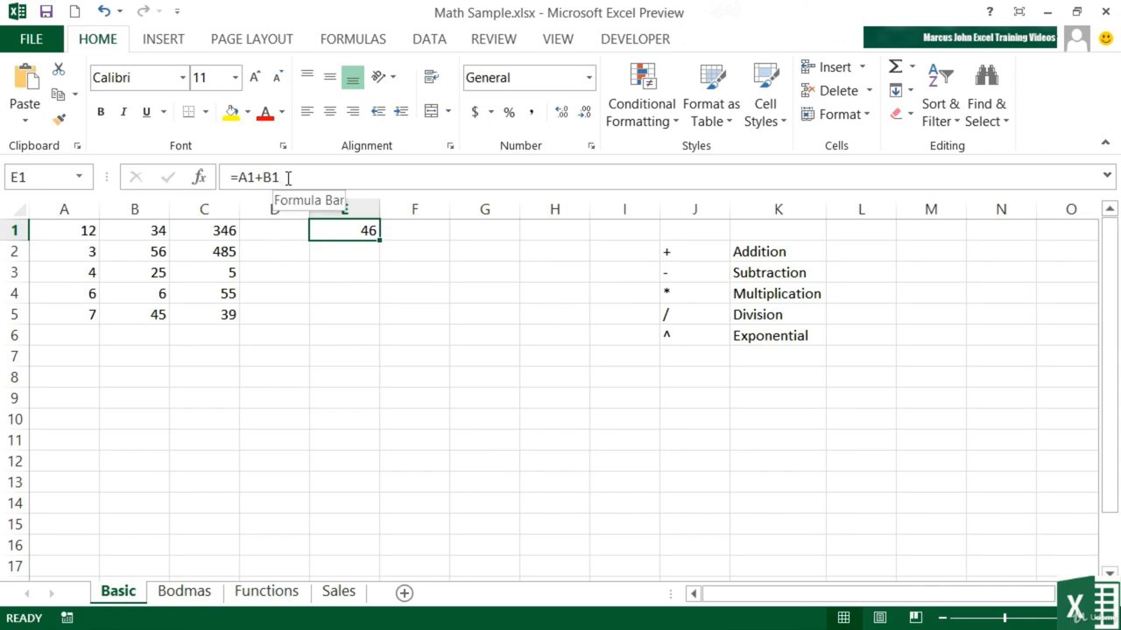
pyautogui.doubleClick(359, 232)
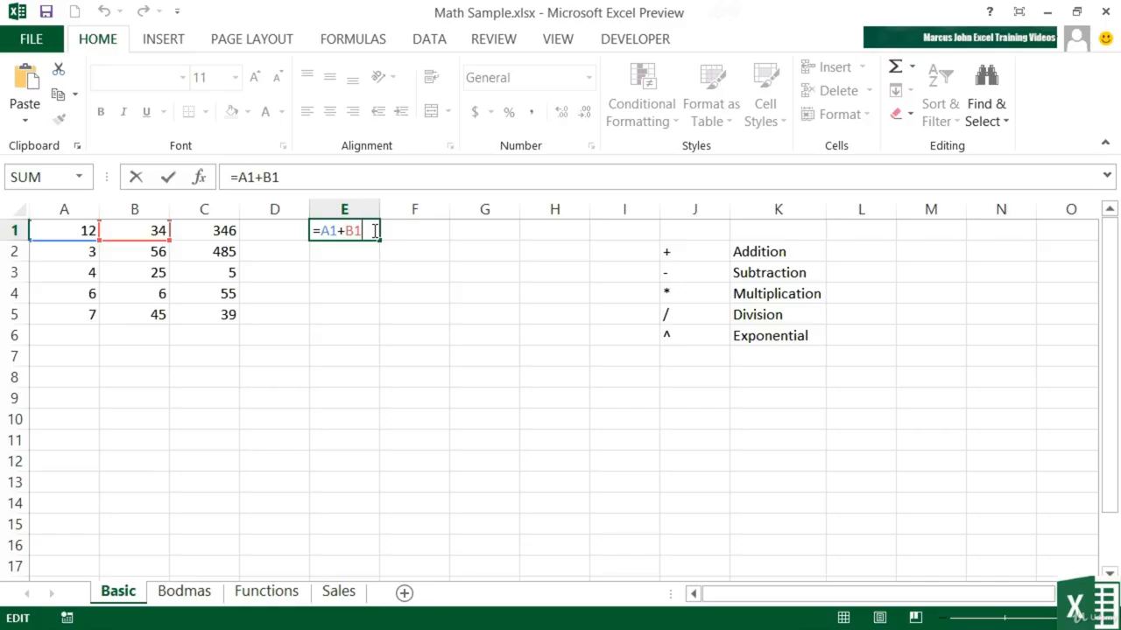
pyautogui.click(308, 177)
pyautogui.press('Return')
pyautogui.click(335, 232)
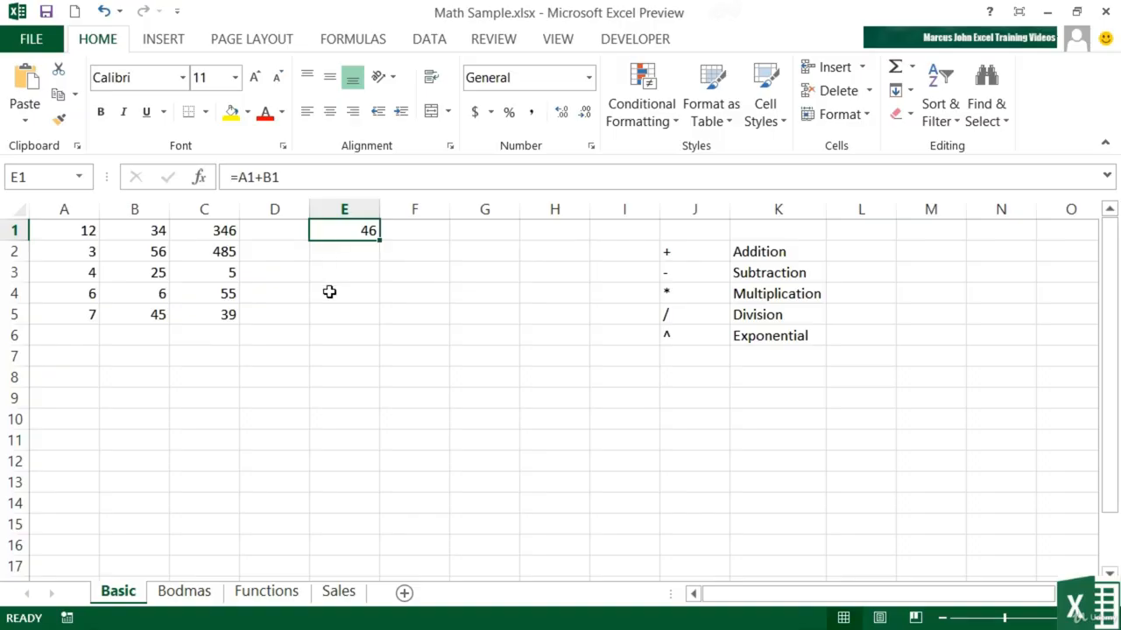
# Enter the subtraction formula =A1-C3 in cell E2, picking the referenced cells from the sheet.
pyautogui.click(363, 252)
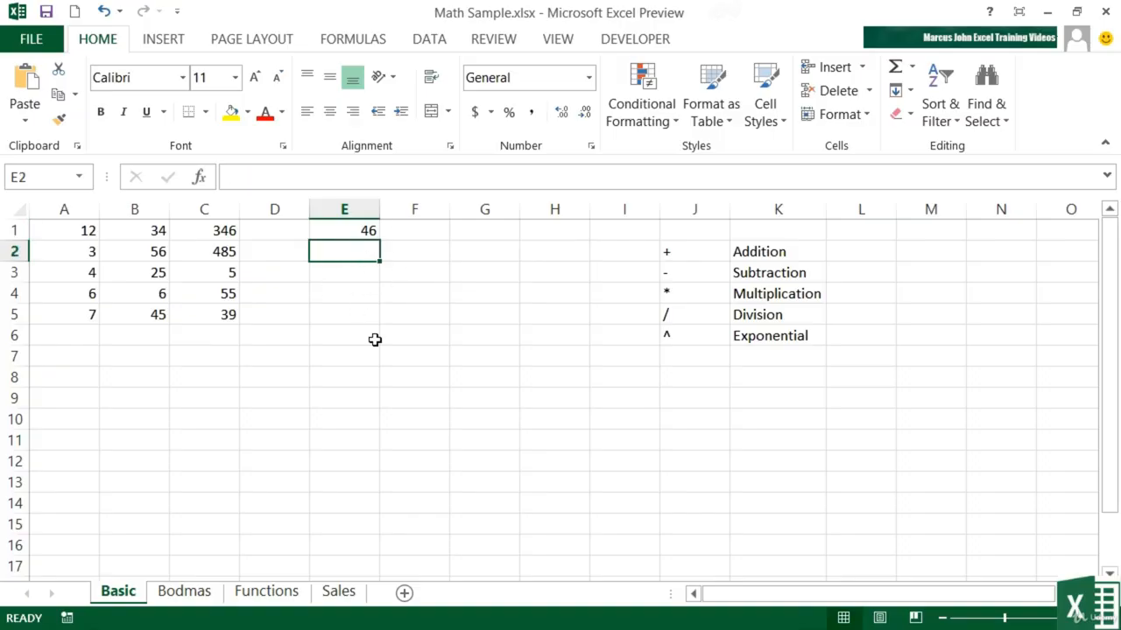
pyautogui.write('=')
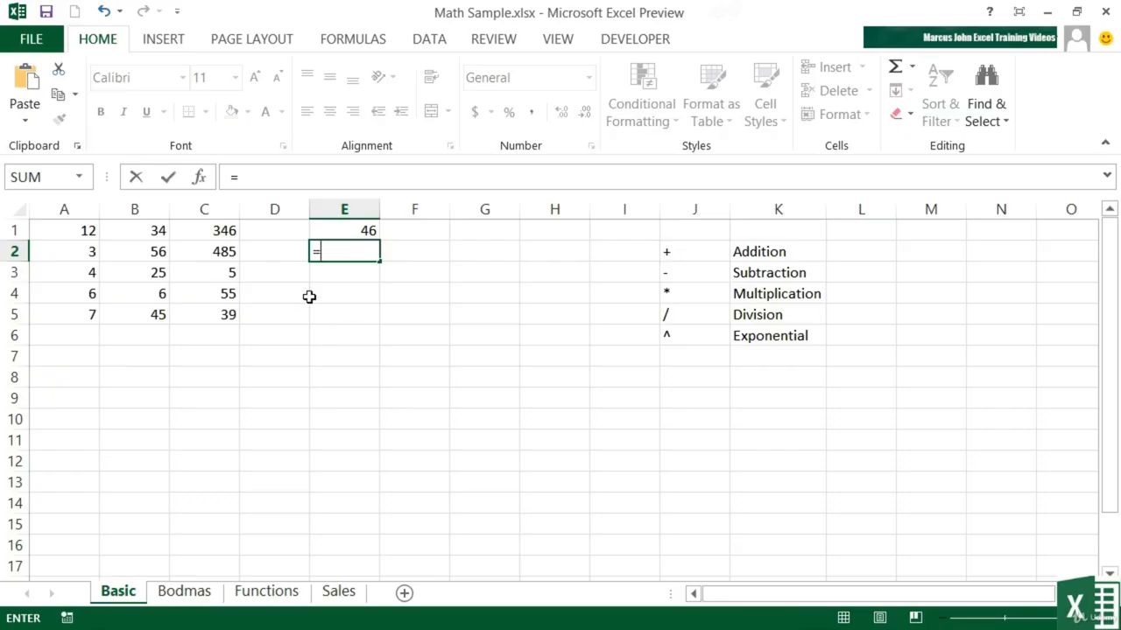
pyautogui.click(79, 230)
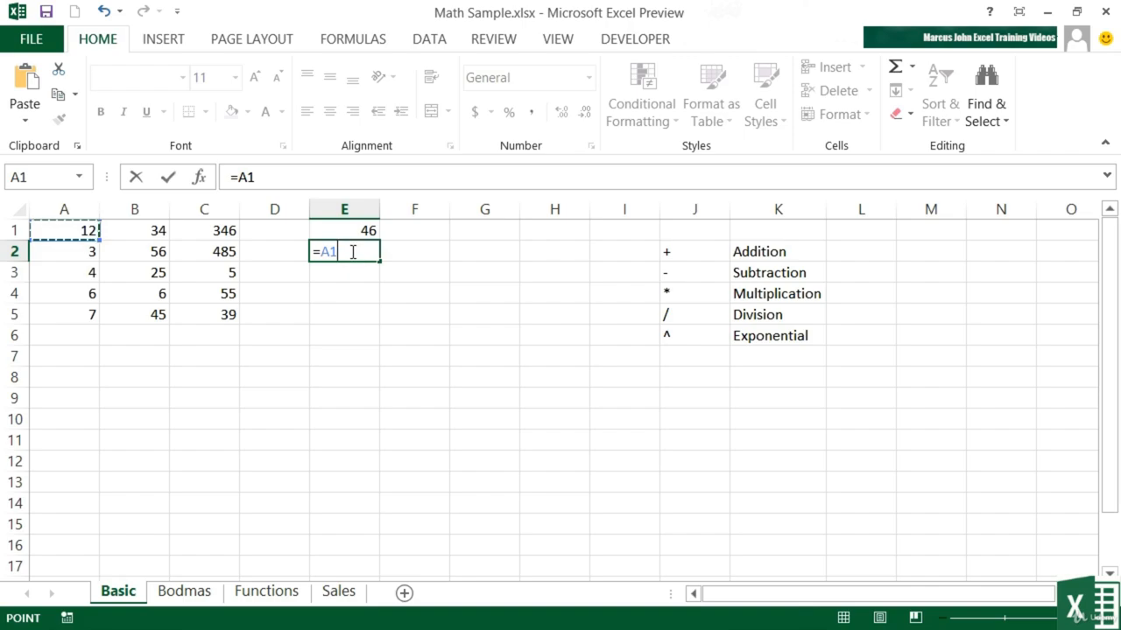
pyautogui.write('-')
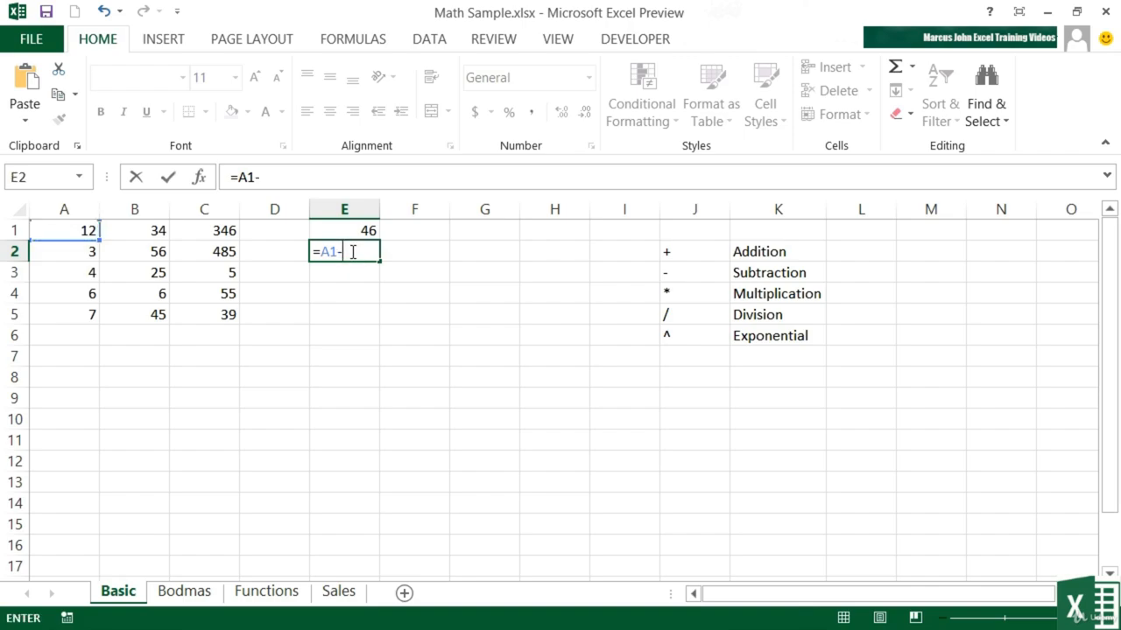
pyautogui.click(215, 273)
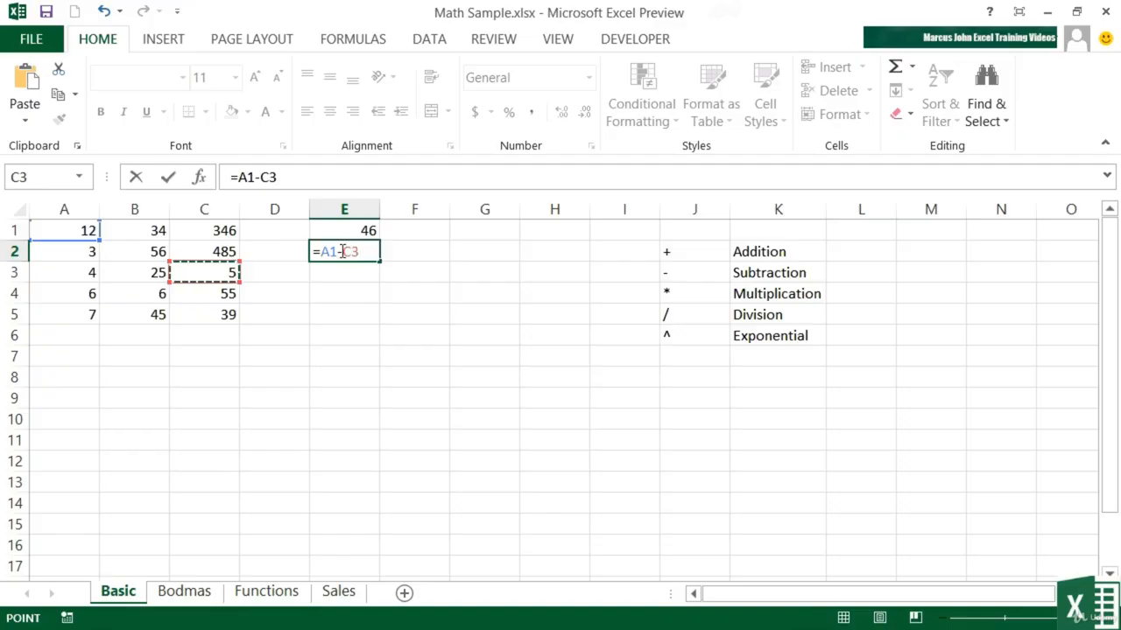
pyautogui.press('Return')
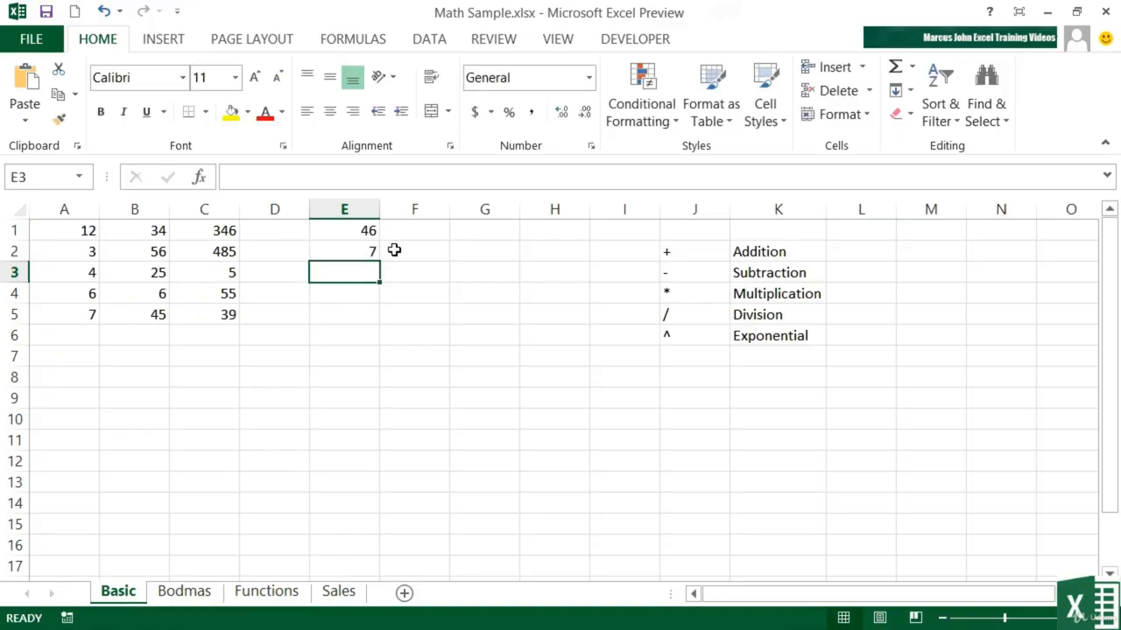
# Enter the multiplication formula =A4*B4 in cell E3, picking the referenced cells from the sheet.
pyautogui.write('=')
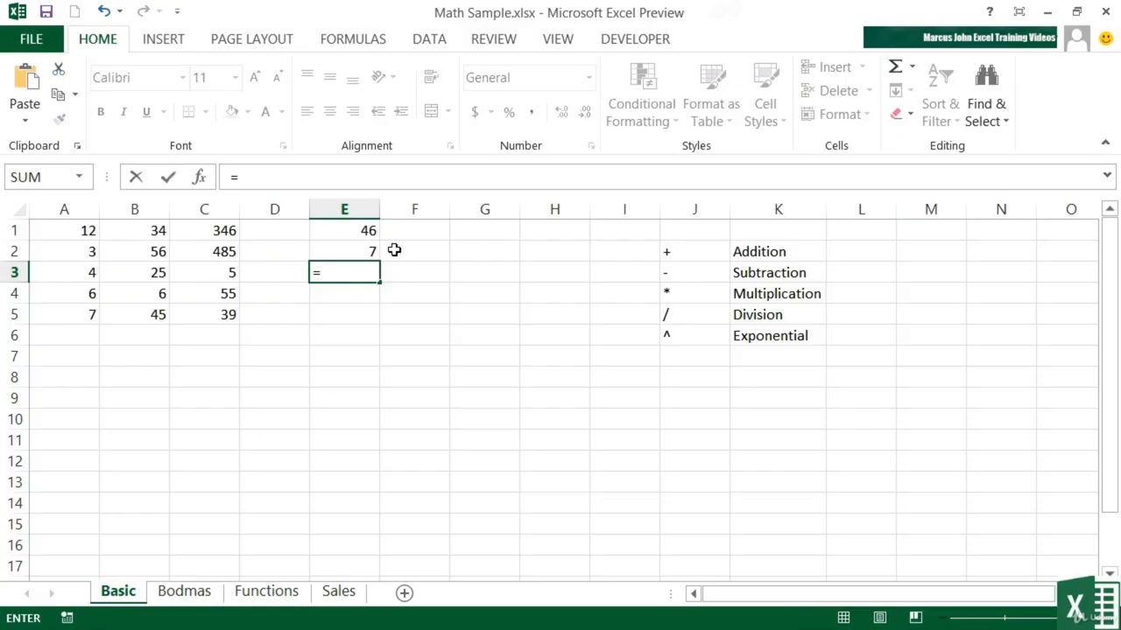
pyautogui.click(76, 295)
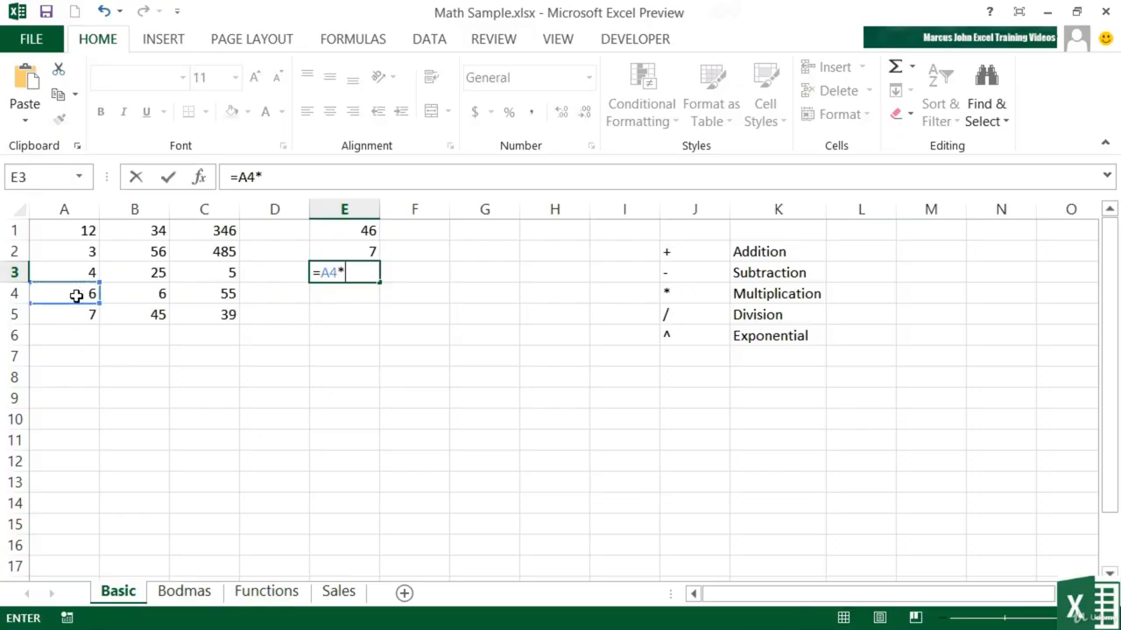
pyautogui.write('*')
pyautogui.click(133, 293)
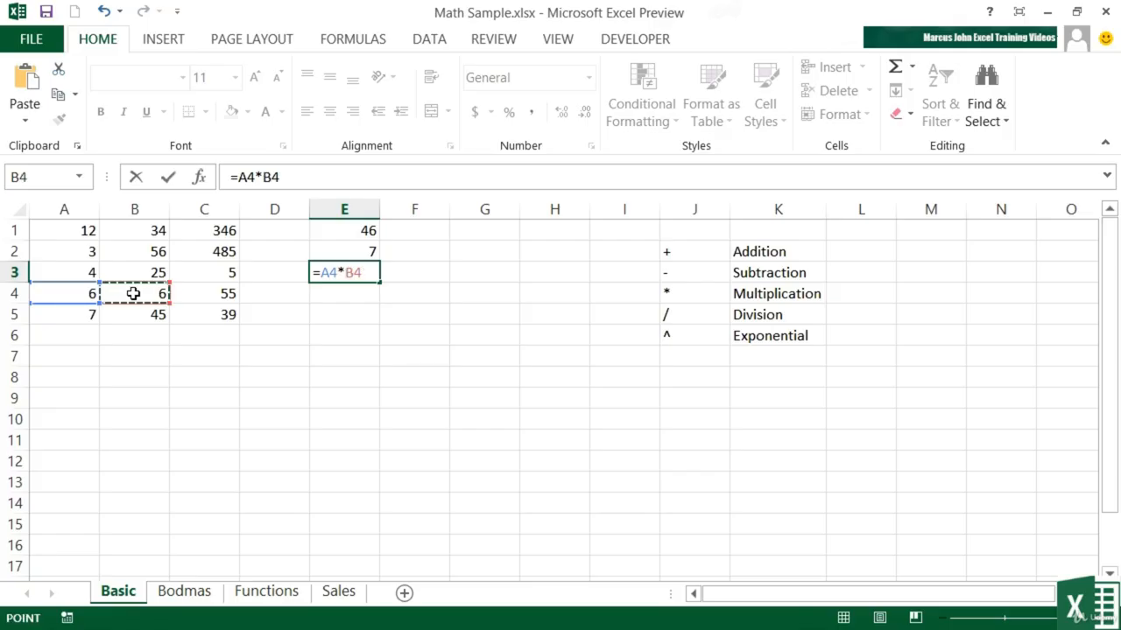
pyautogui.press('Return')
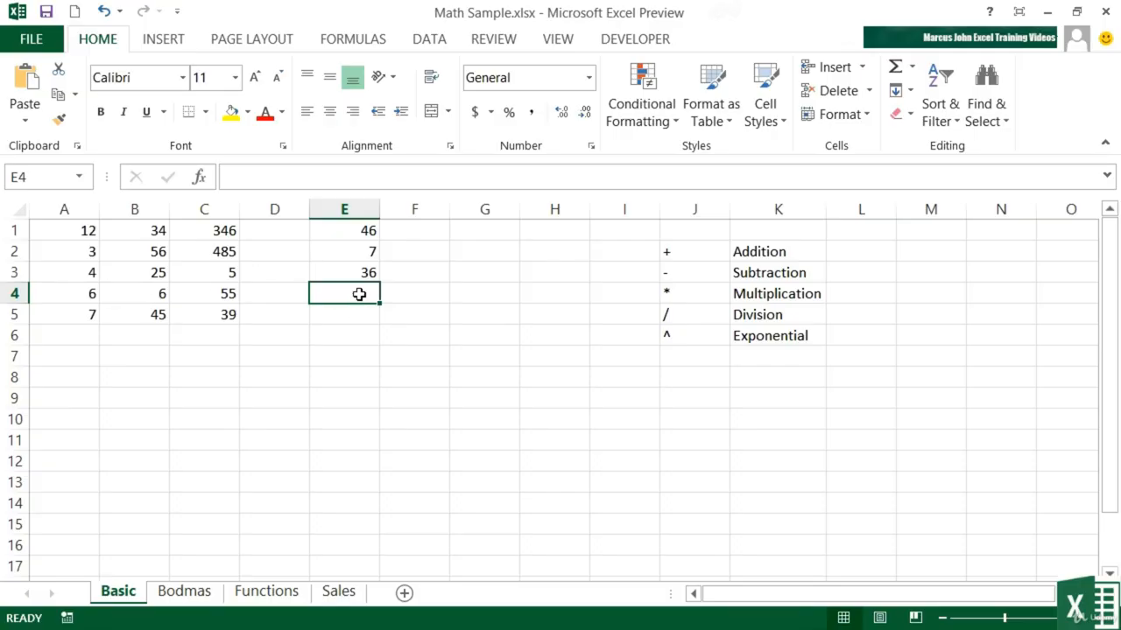
# Enter the division formula =B1/C3 in cell E4, picking the referenced cells from the sheet.
pyautogui.write('=')
pyautogui.click(154, 232)
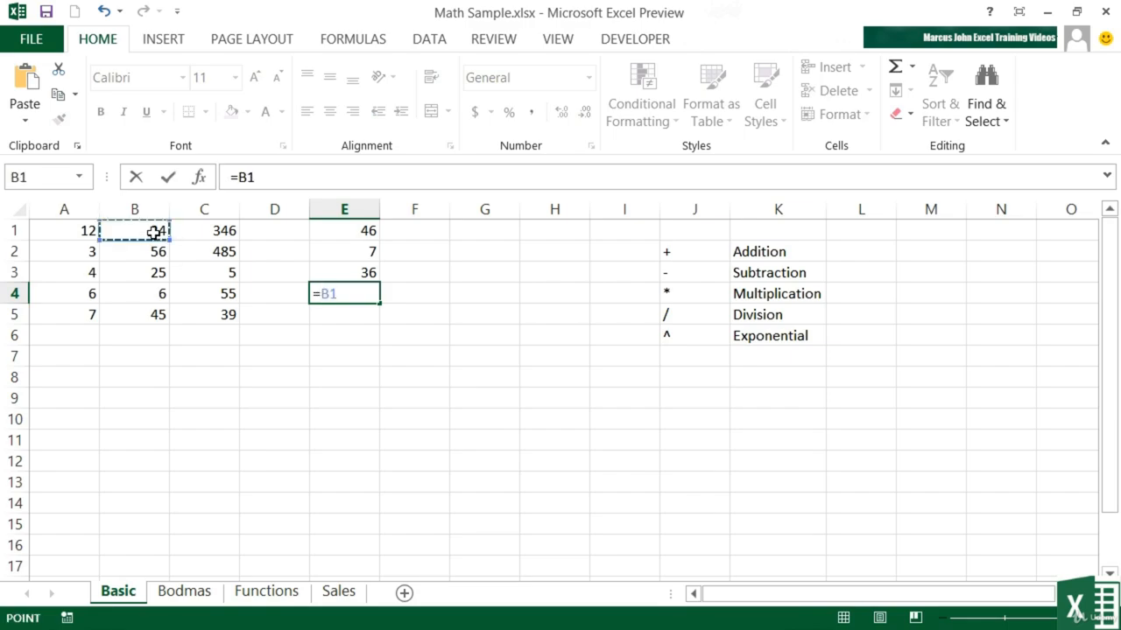
pyautogui.write('/')
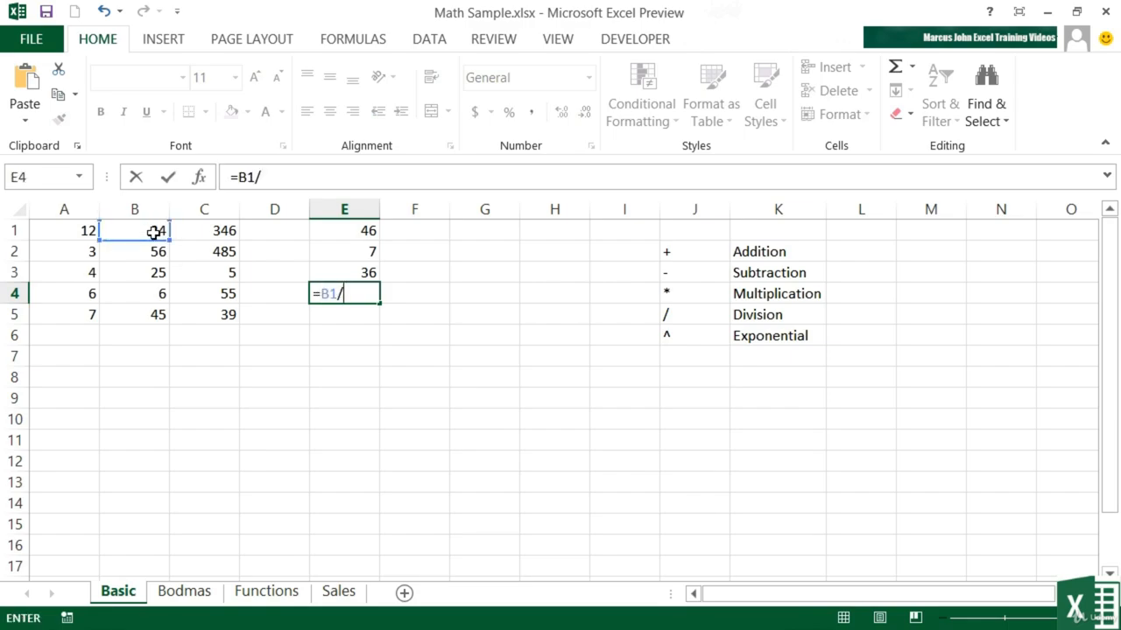
pyautogui.click(222, 272)
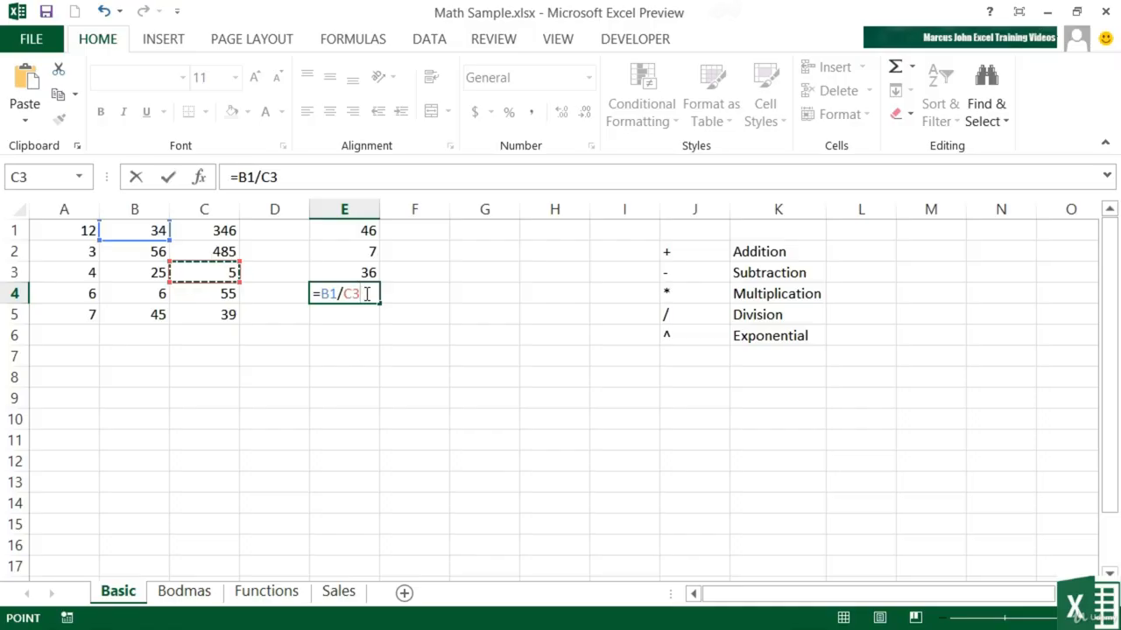
pyautogui.press('Return')
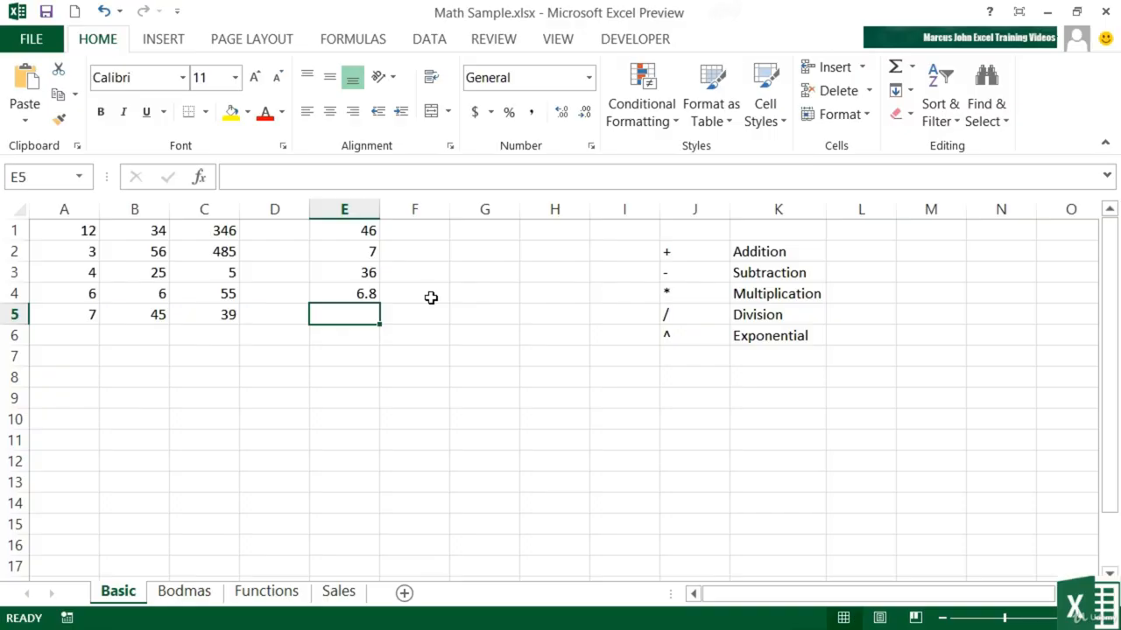
# Enter the exponential formula =A5^A3 in cell E5 and reselect that cell to check its formula.
pyautogui.write('=')
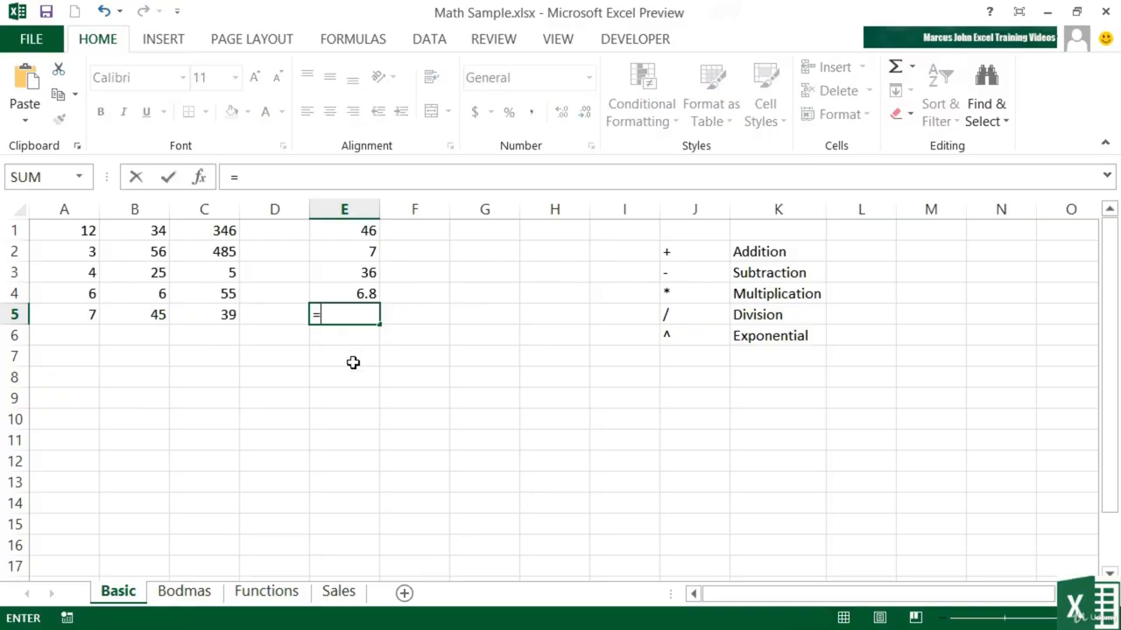
pyautogui.click(95, 316)
pyautogui.write('^')
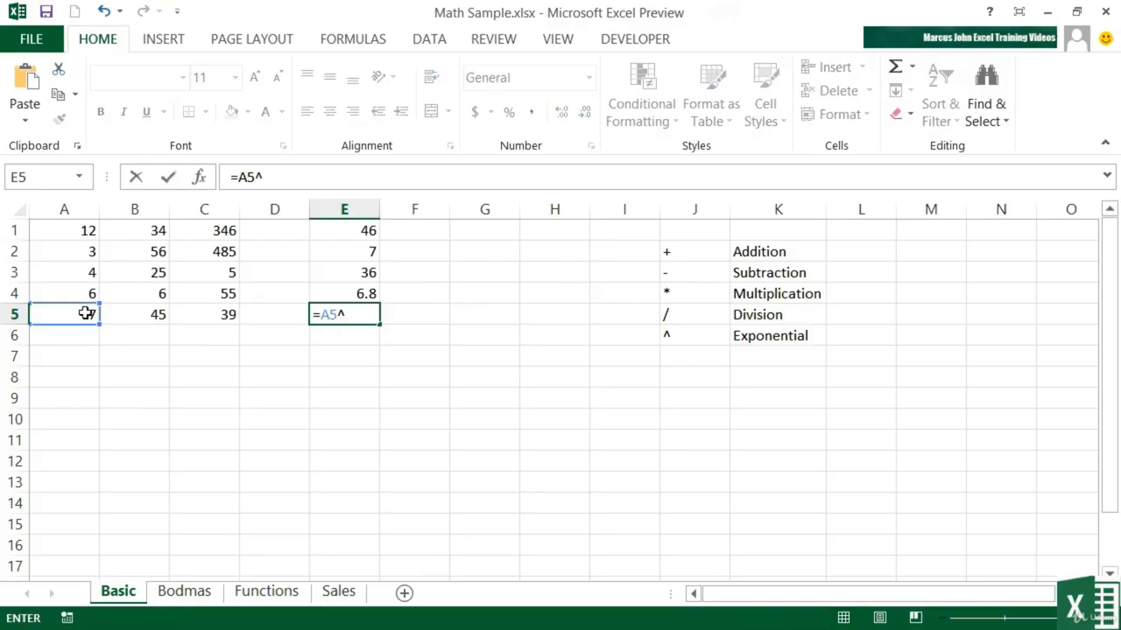
pyautogui.click(78, 271)
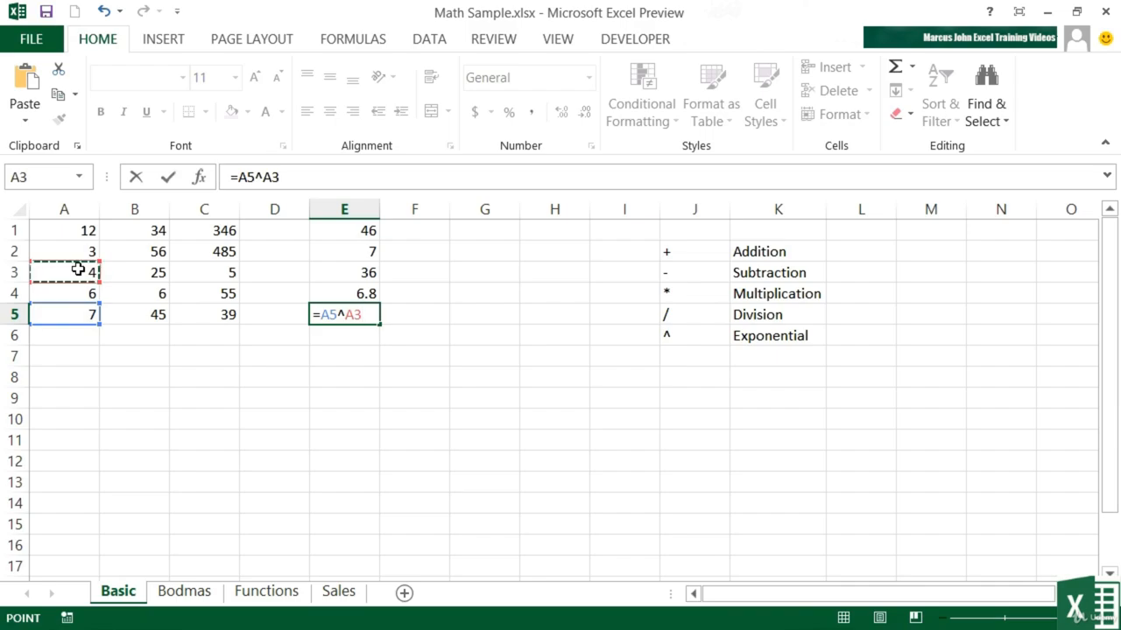
pyautogui.press('Return')
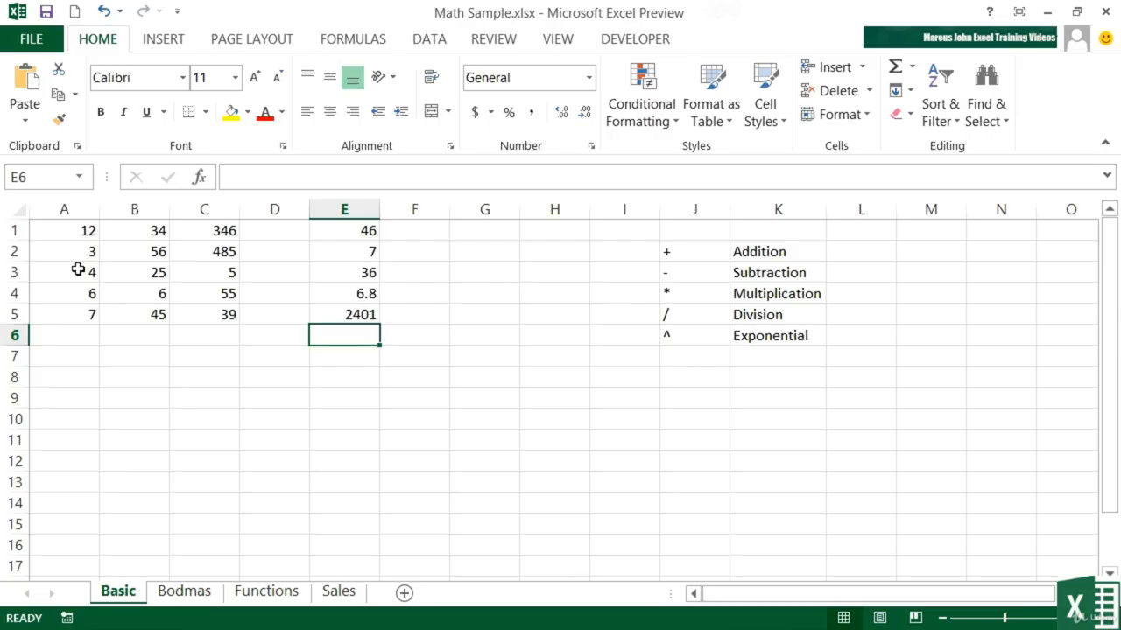
pyautogui.press('Up')
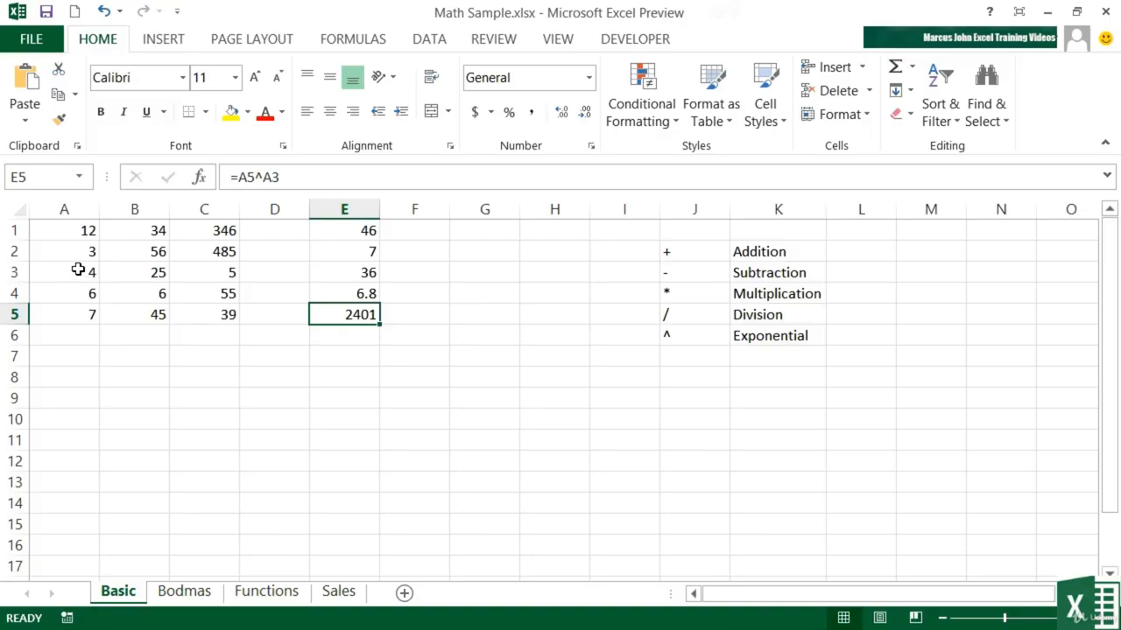
# Change the inputs of the exponential formula by setting A5 to 2 and A3 to 14.
pyautogui.click(73, 315)
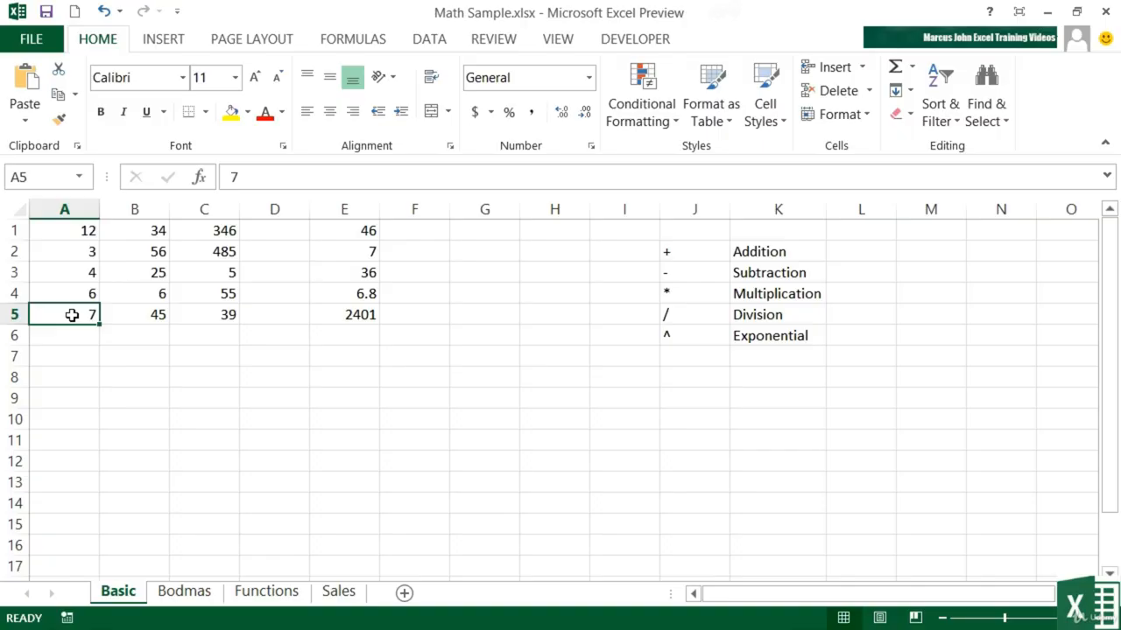
pyautogui.write('2')
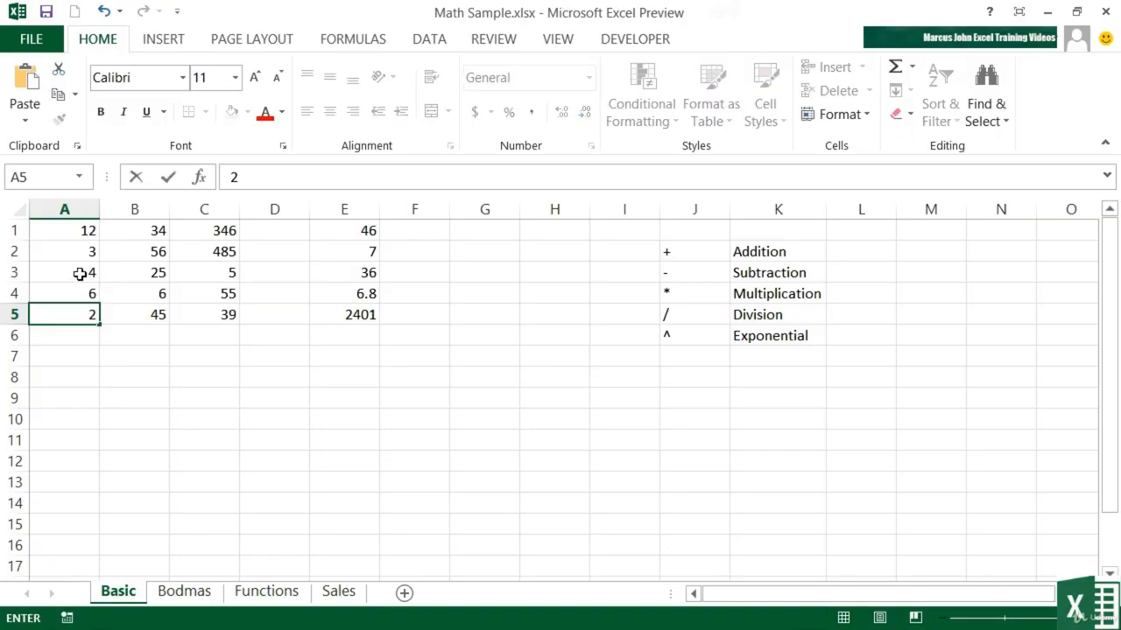
pyautogui.click(80, 274)
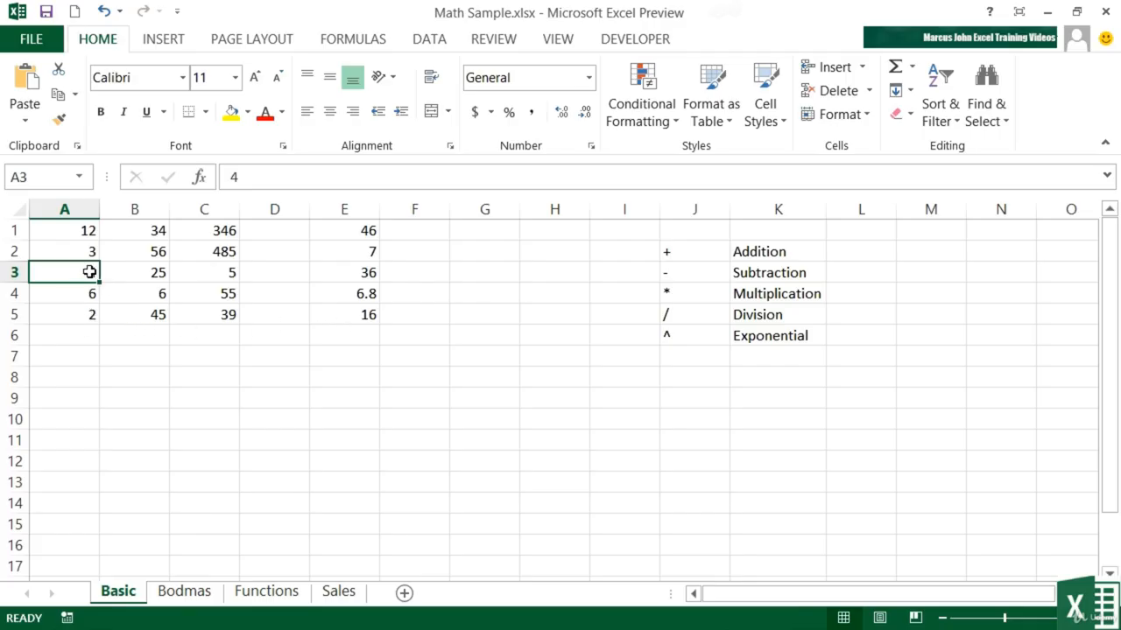
pyautogui.write('14')
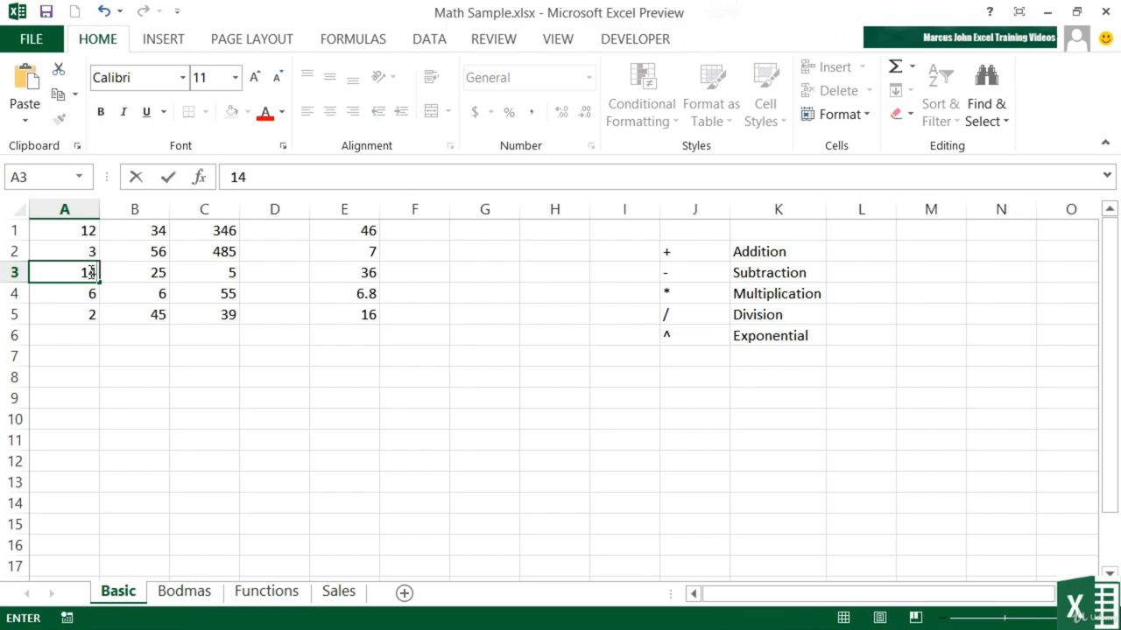
pyautogui.press('Return')
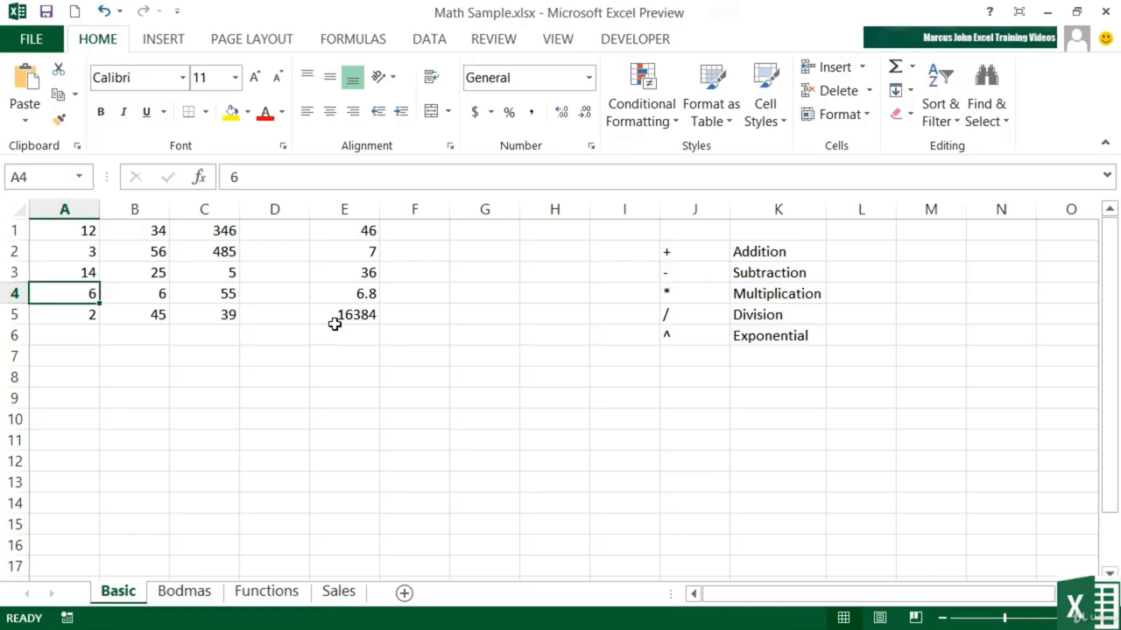
# Check the addition formula in E1, and change the value of its referenced cell B1 to 134.
pyautogui.click(352, 231)
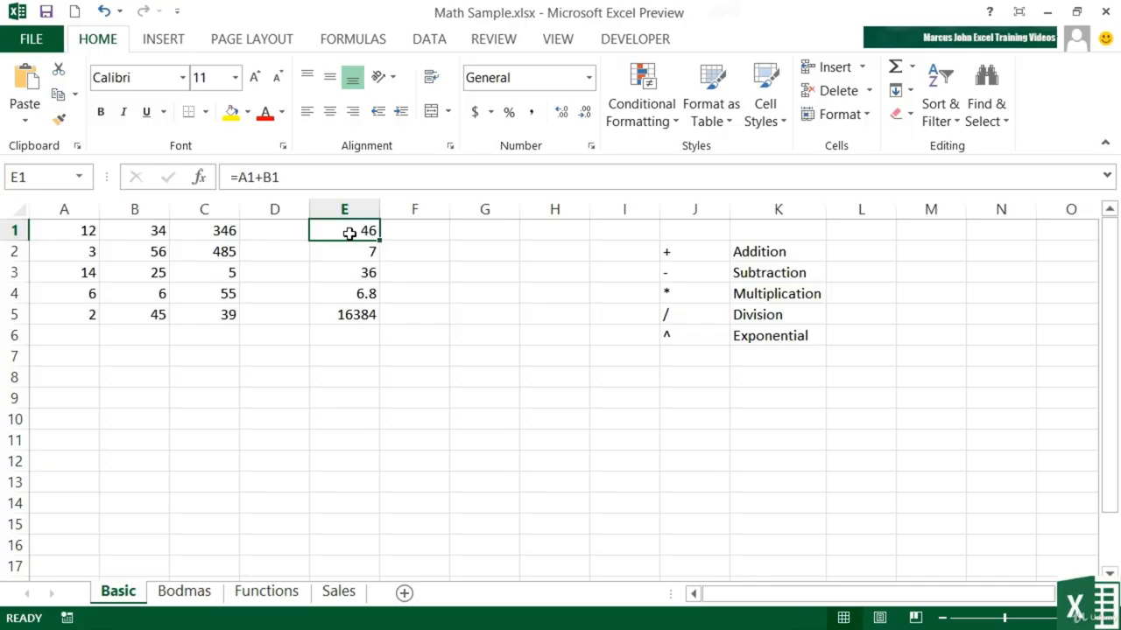
pyautogui.doubleClick(157, 232)
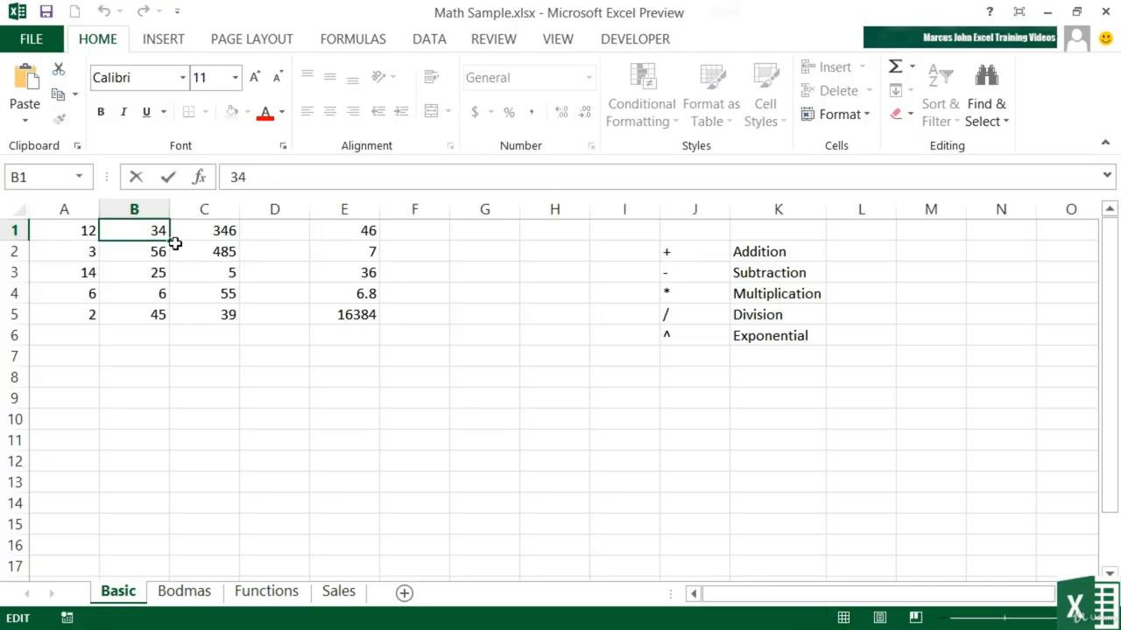
pyautogui.write('1')
pyautogui.press('Return')
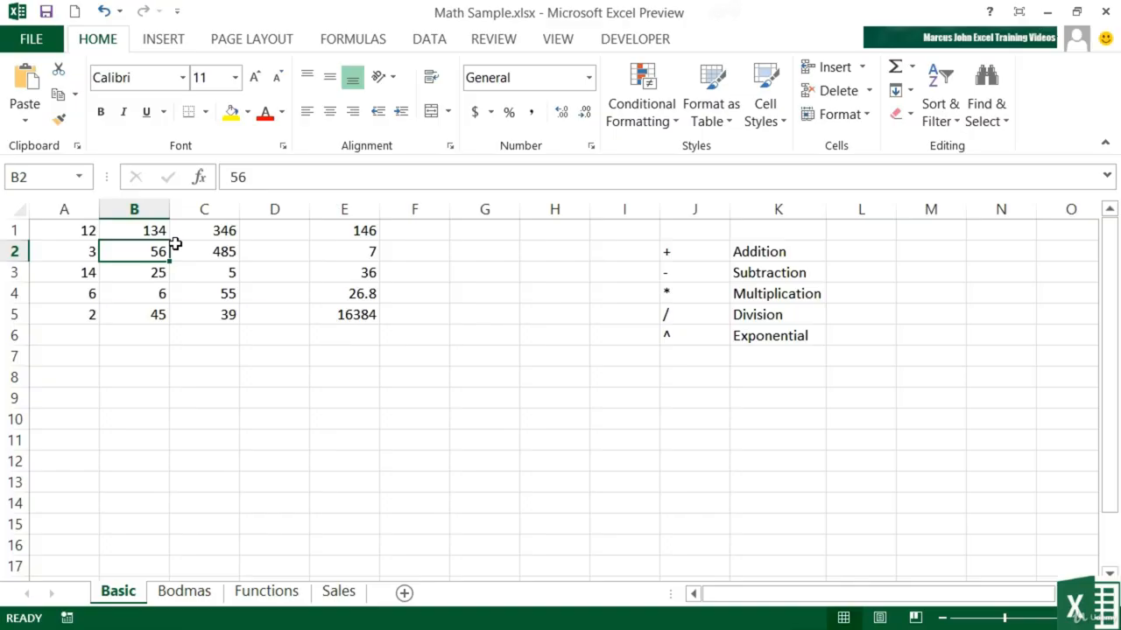
# Open the addition formula in E1 within the cell to view the cells it references.
pyautogui.doubleClick(366, 229)
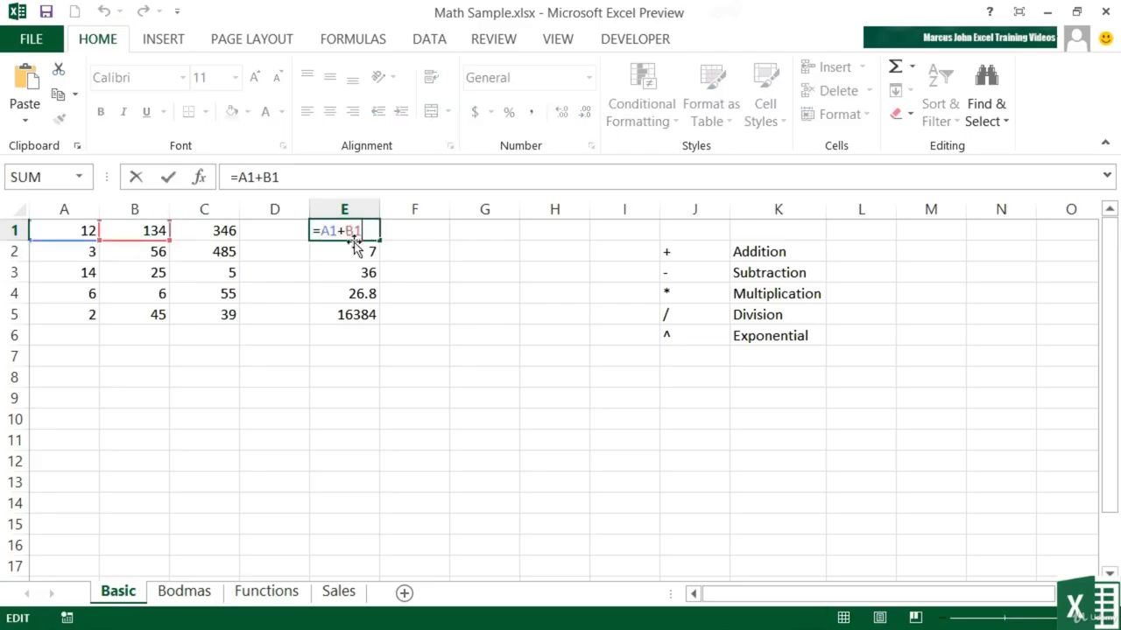